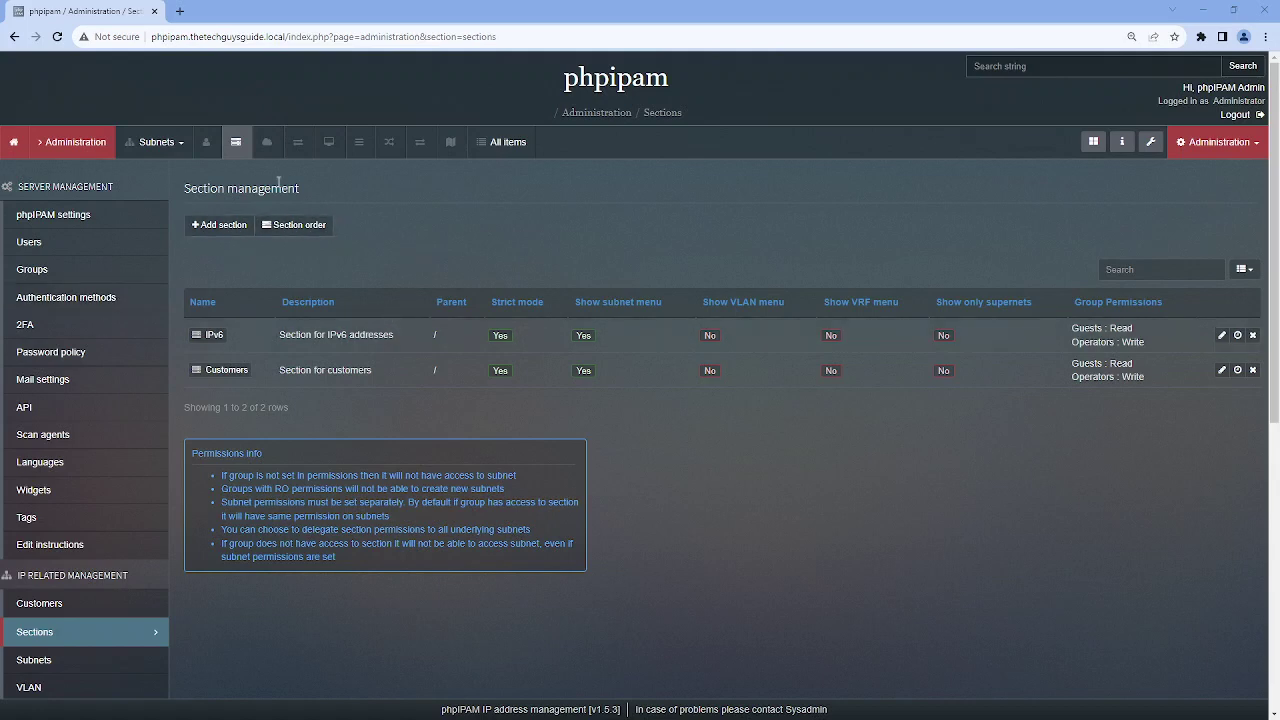
# Go to Section management in the Administration area
pyautogui.click(64, 145)
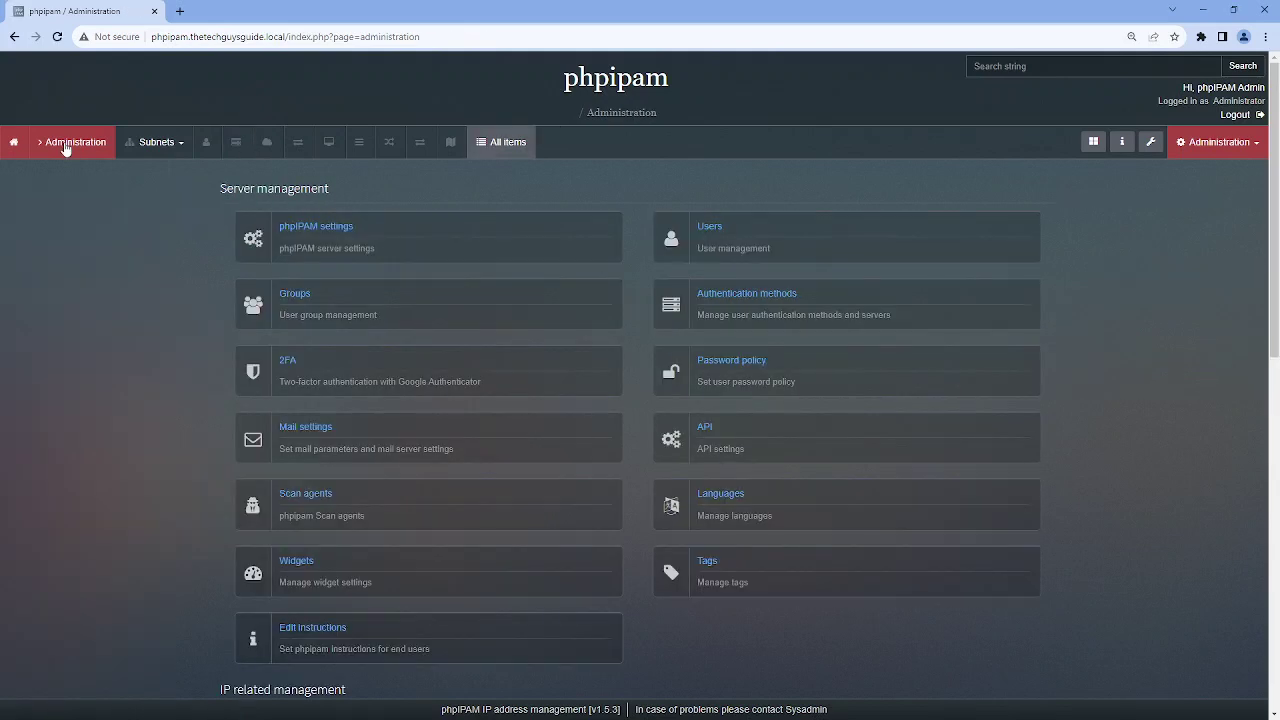
pyautogui.click(14, 142)
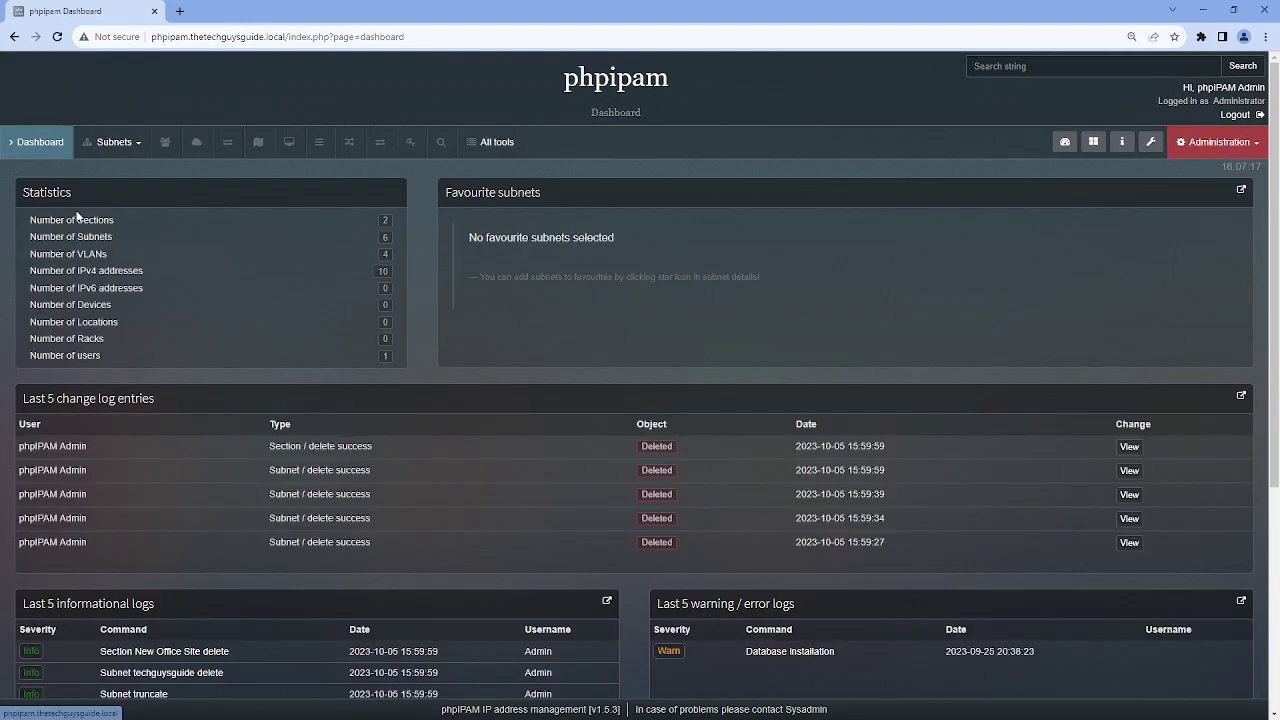
pyautogui.click(1213, 146)
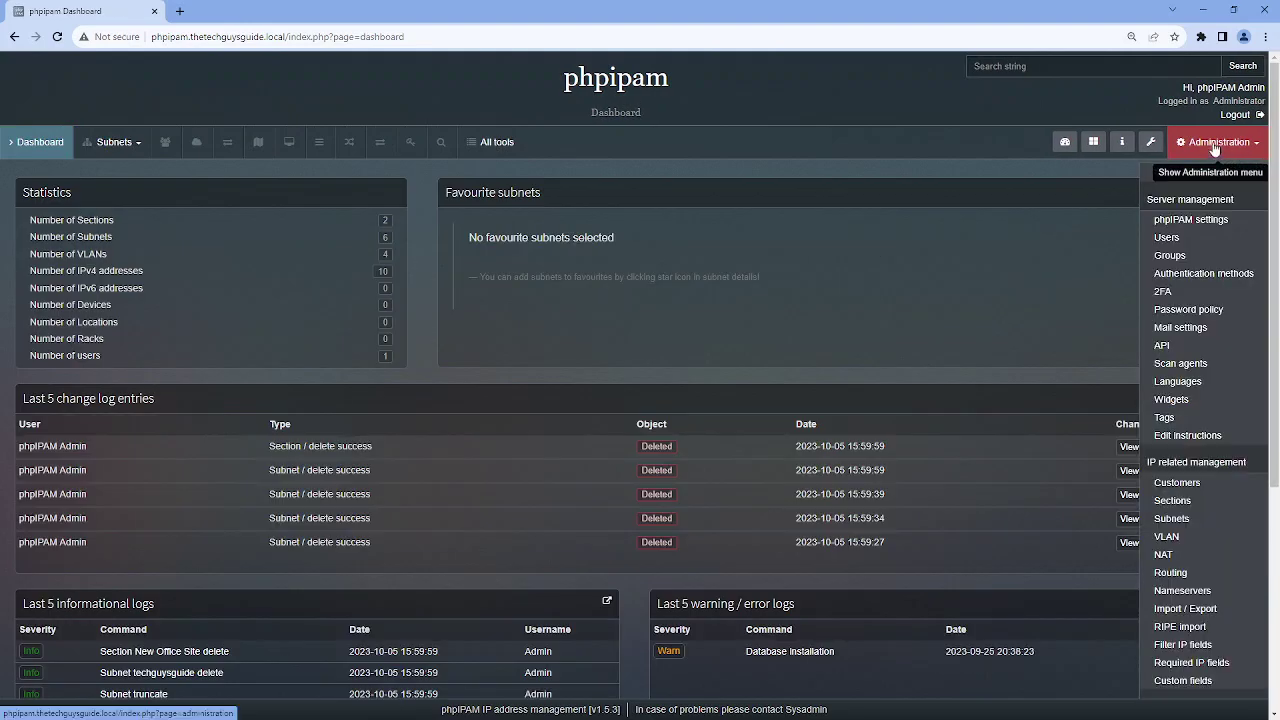
pyautogui.click(1197, 503)
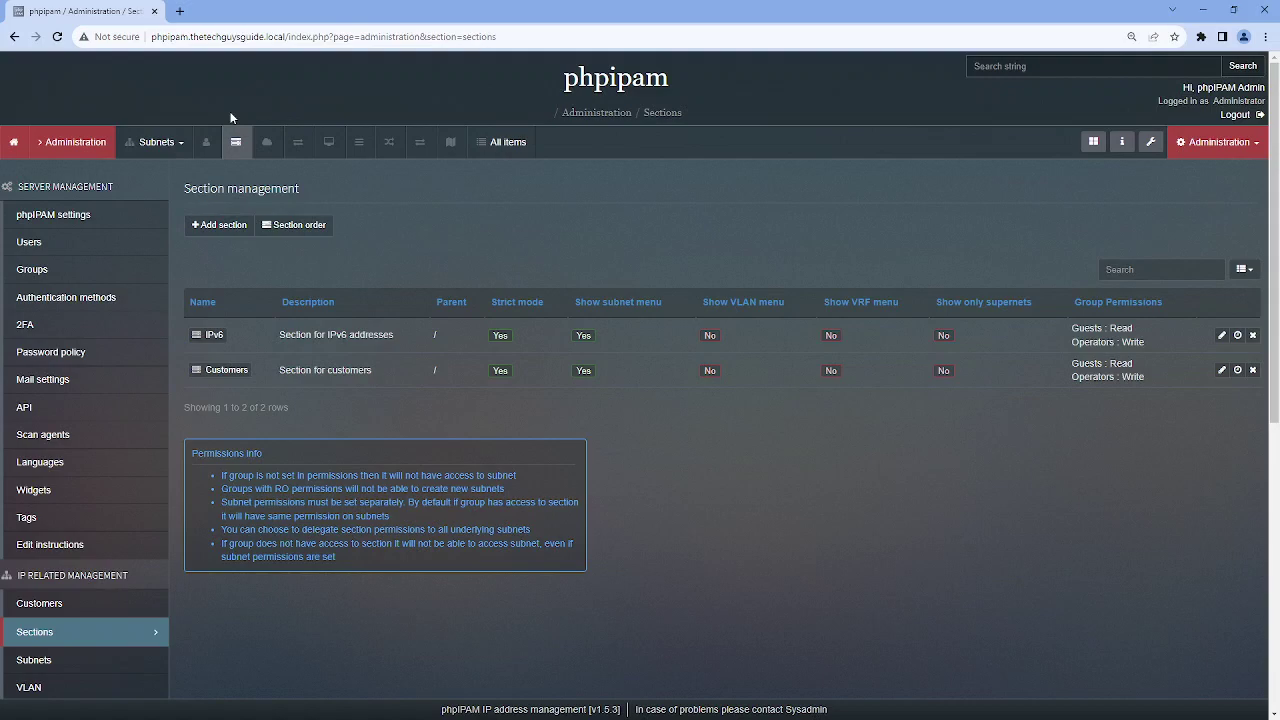
# Start a new section named 'New Office Site' with description 'TheTechGuysGuide'
pyautogui.click(210, 226)
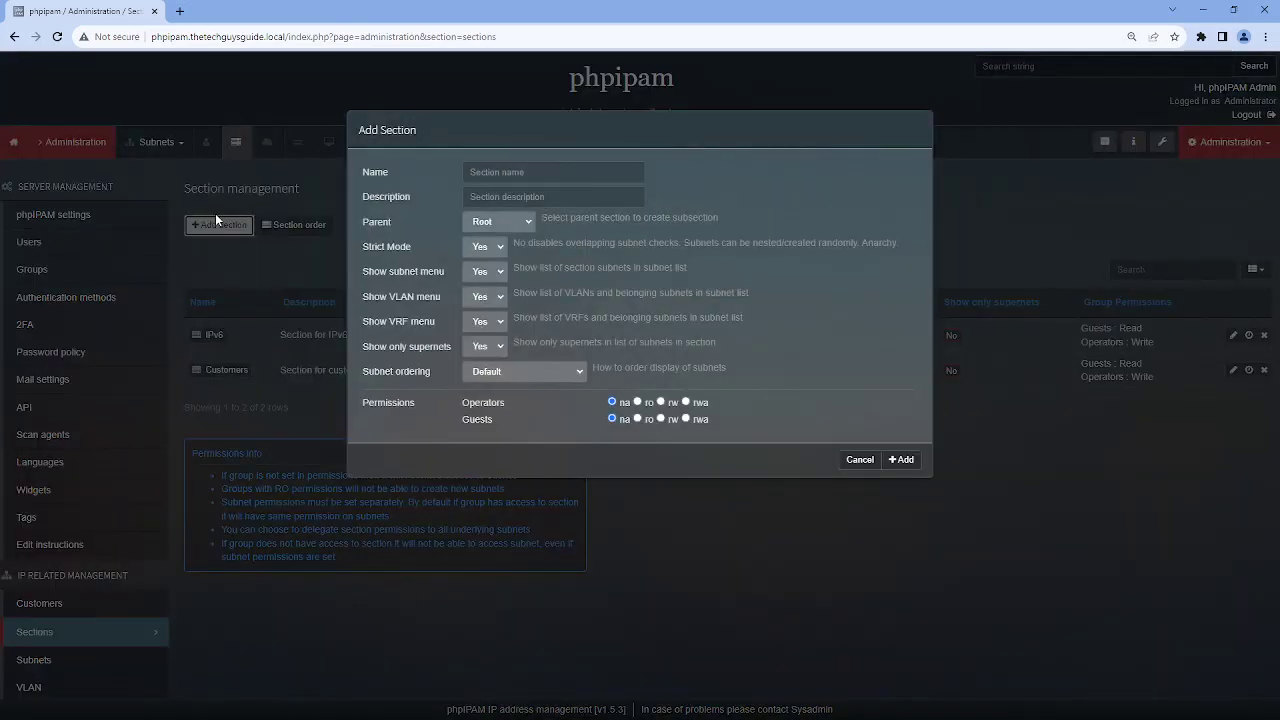
pyautogui.click(526, 172)
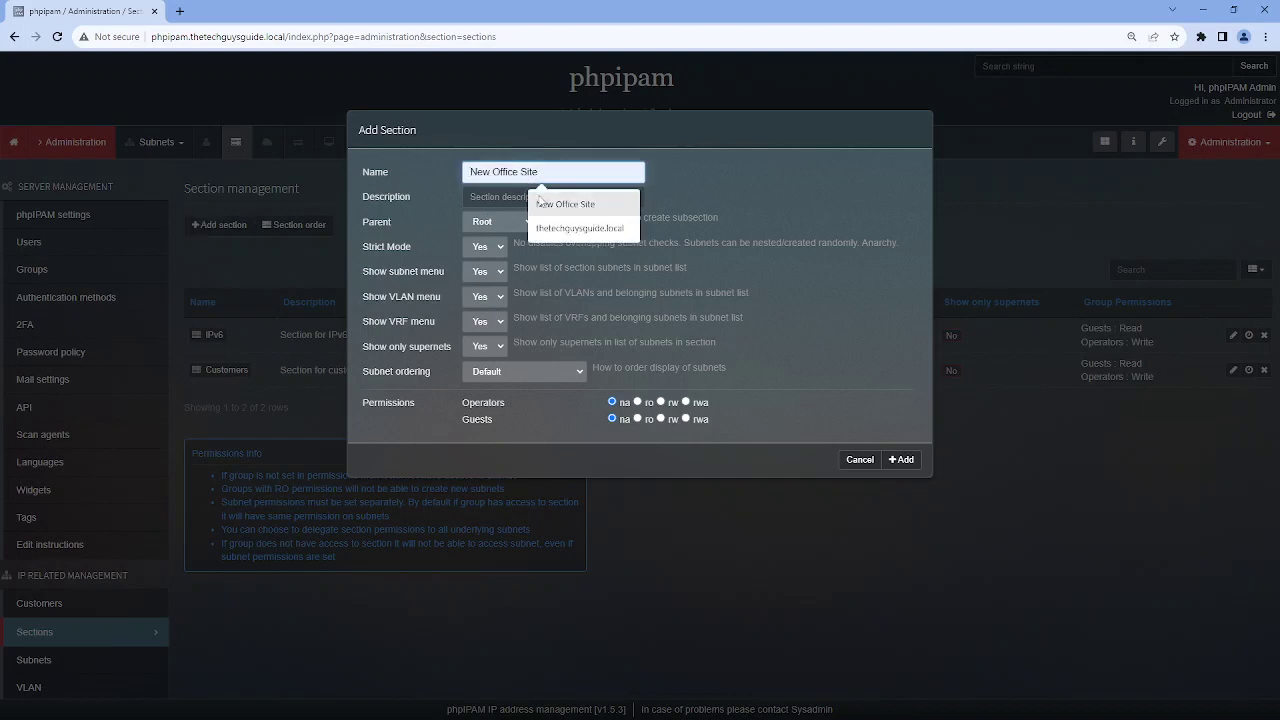
pyautogui.click(538, 203)
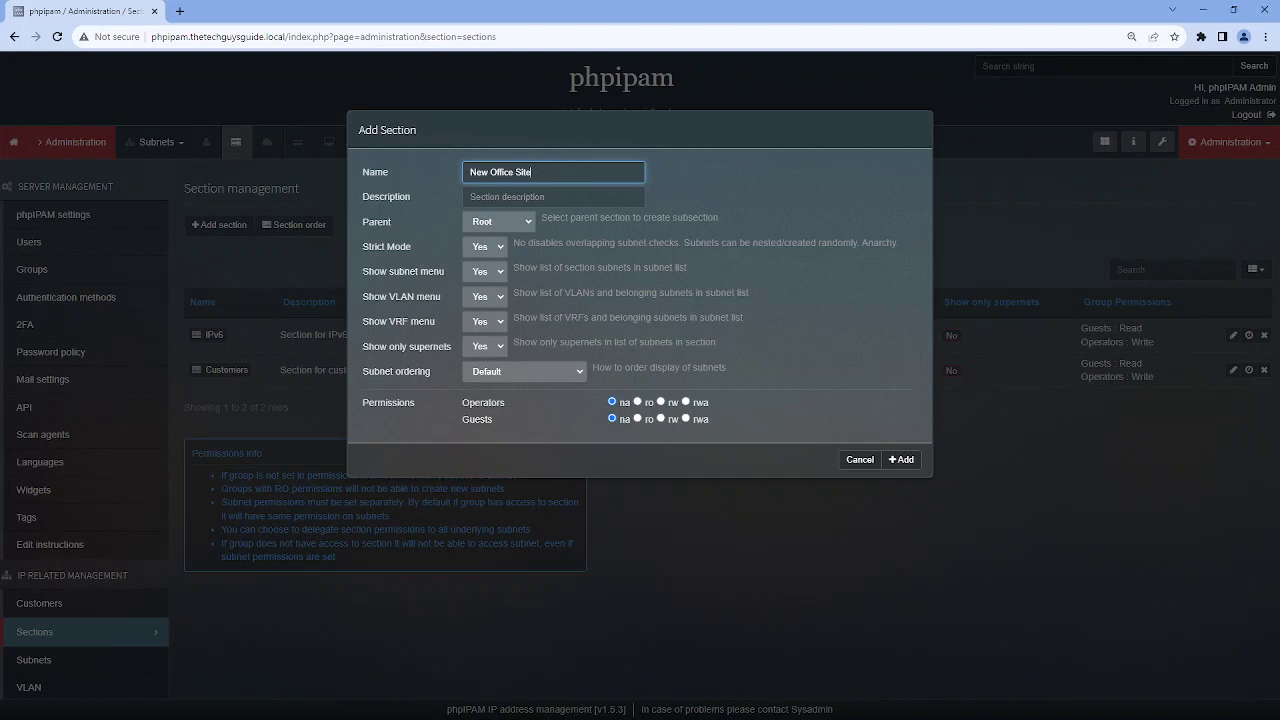
pyautogui.click(489, 197)
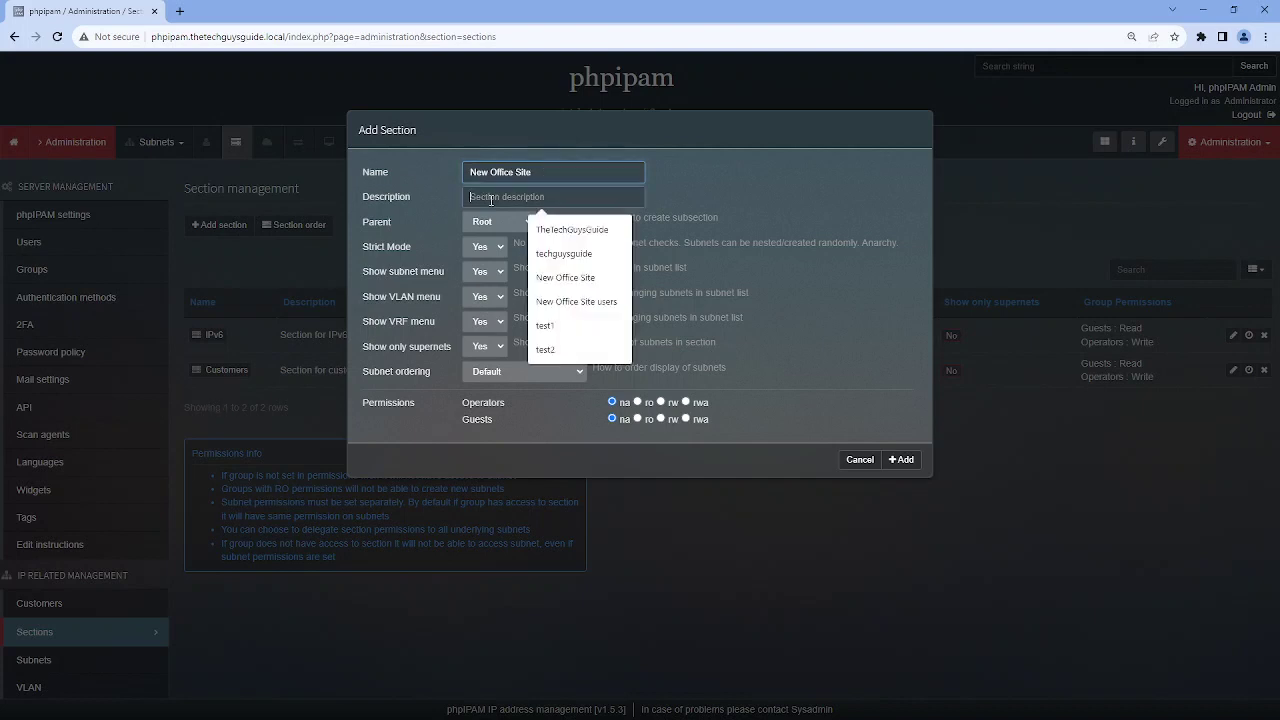
pyautogui.click(561, 231)
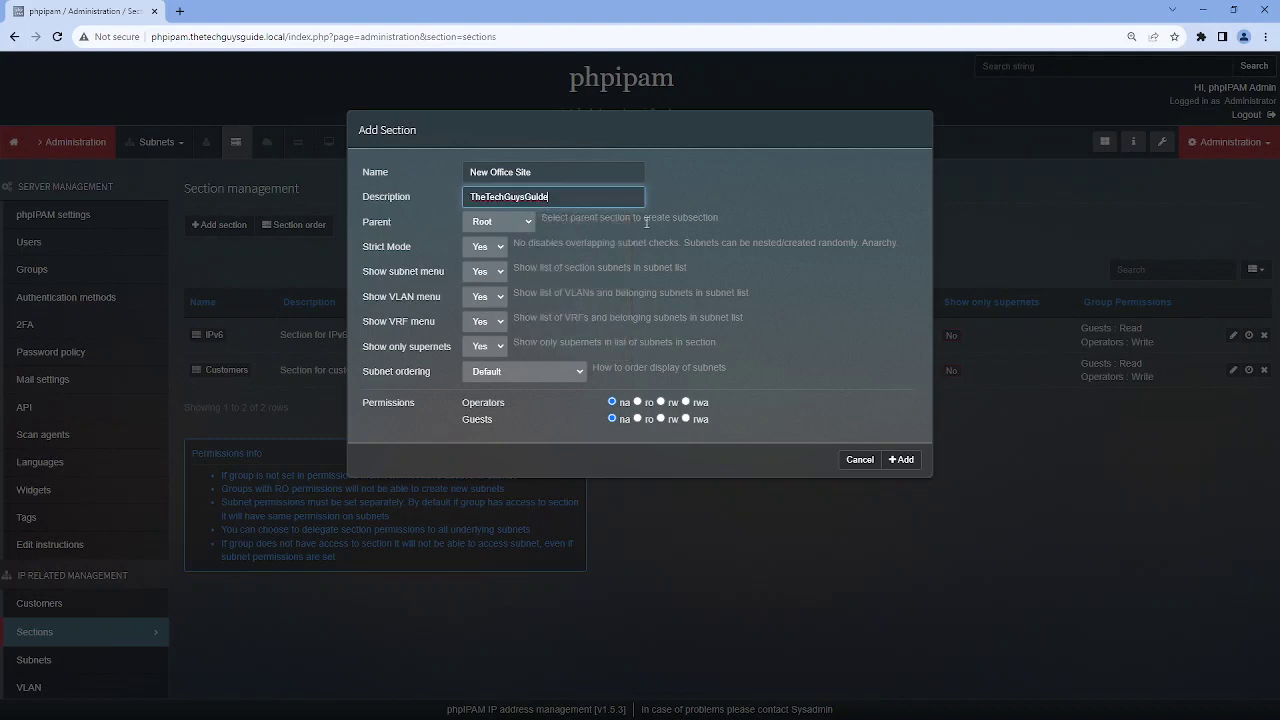
# Set VLAN, VRF and supernets-only to No, Operators read-write, Guests read-only, then add the section
pyautogui.click(499, 297)
pyautogui.click(499, 325)
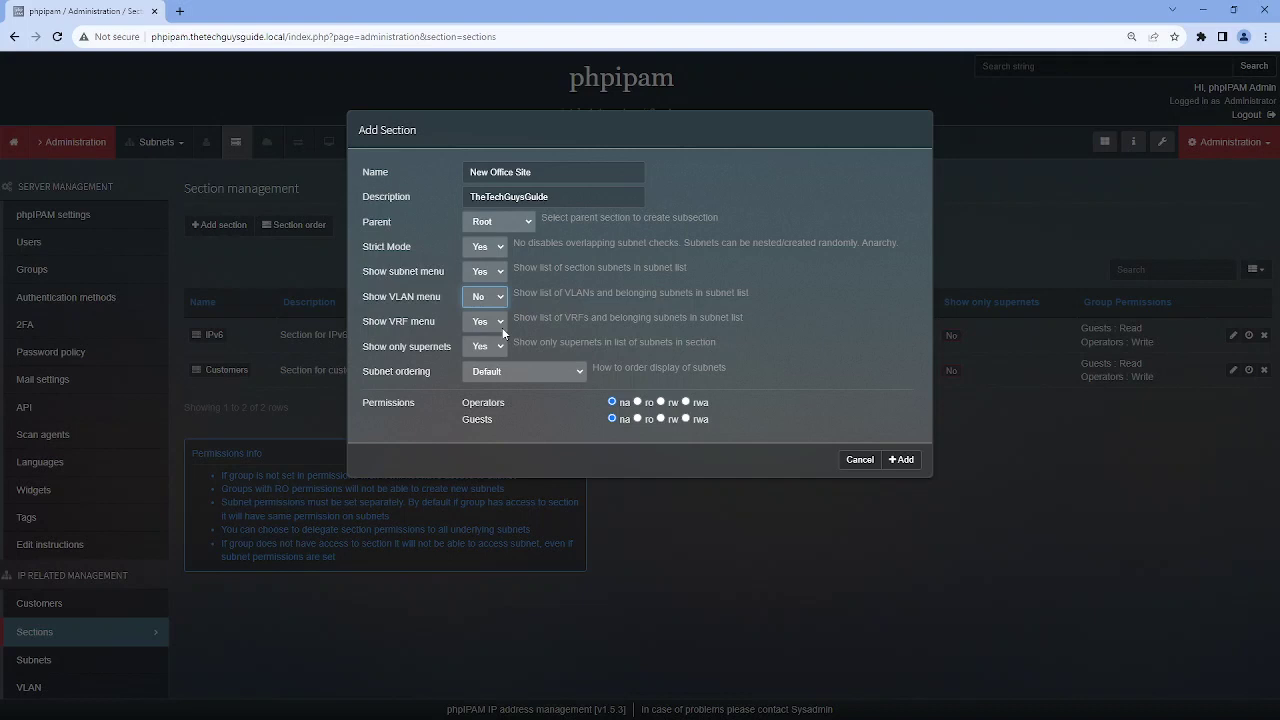
pyautogui.click(501, 326)
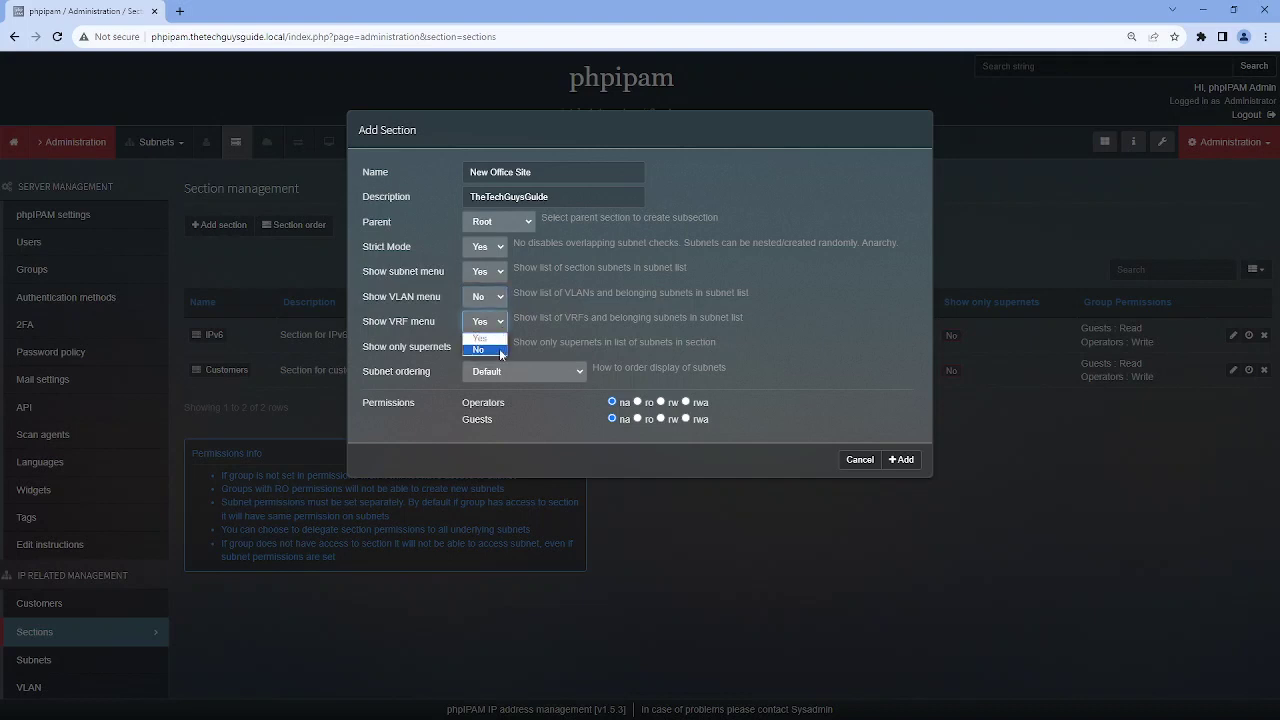
pyautogui.click(499, 350)
pyautogui.click(504, 348)
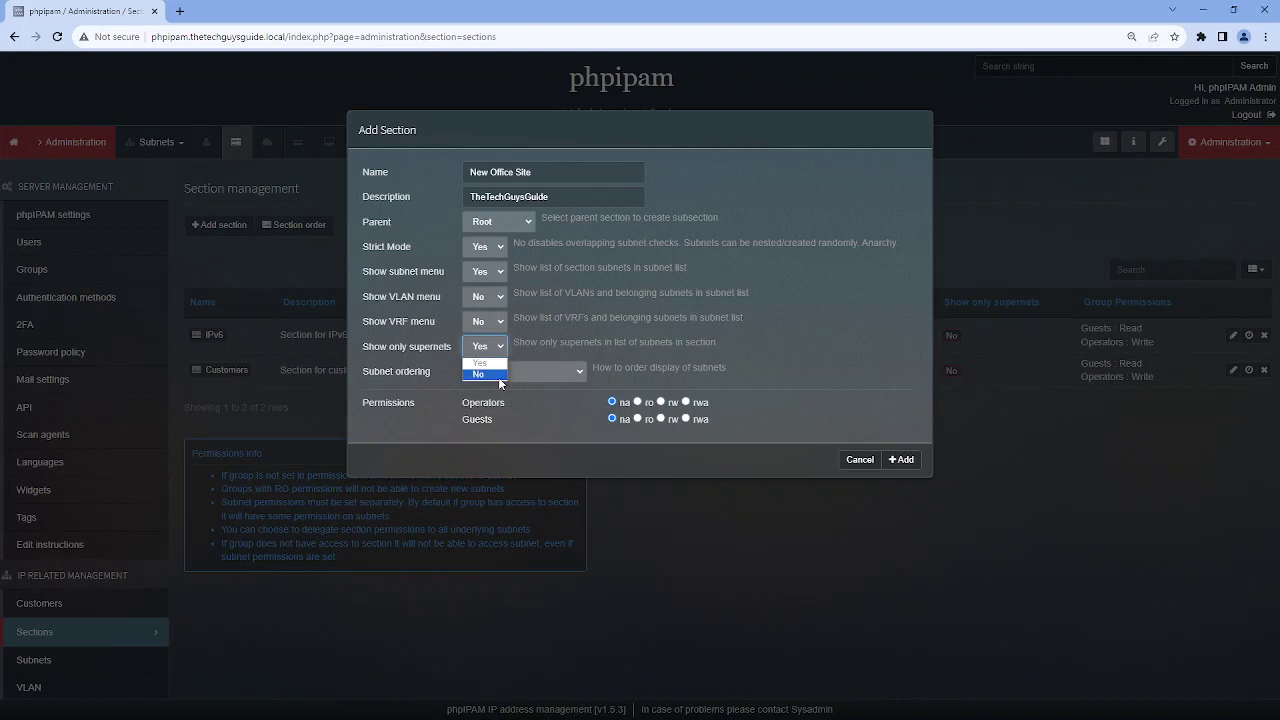
pyautogui.click(500, 372)
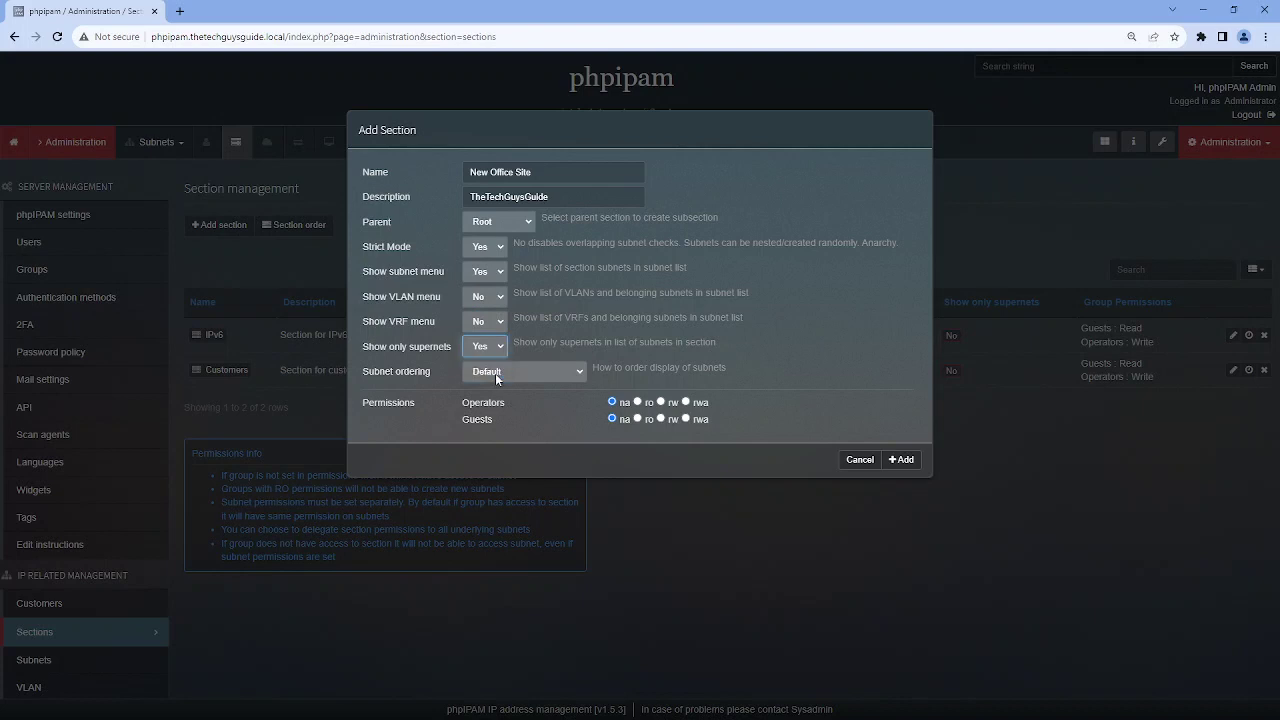
pyautogui.click(660, 402)
pyautogui.click(637, 418)
pyautogui.click(908, 462)
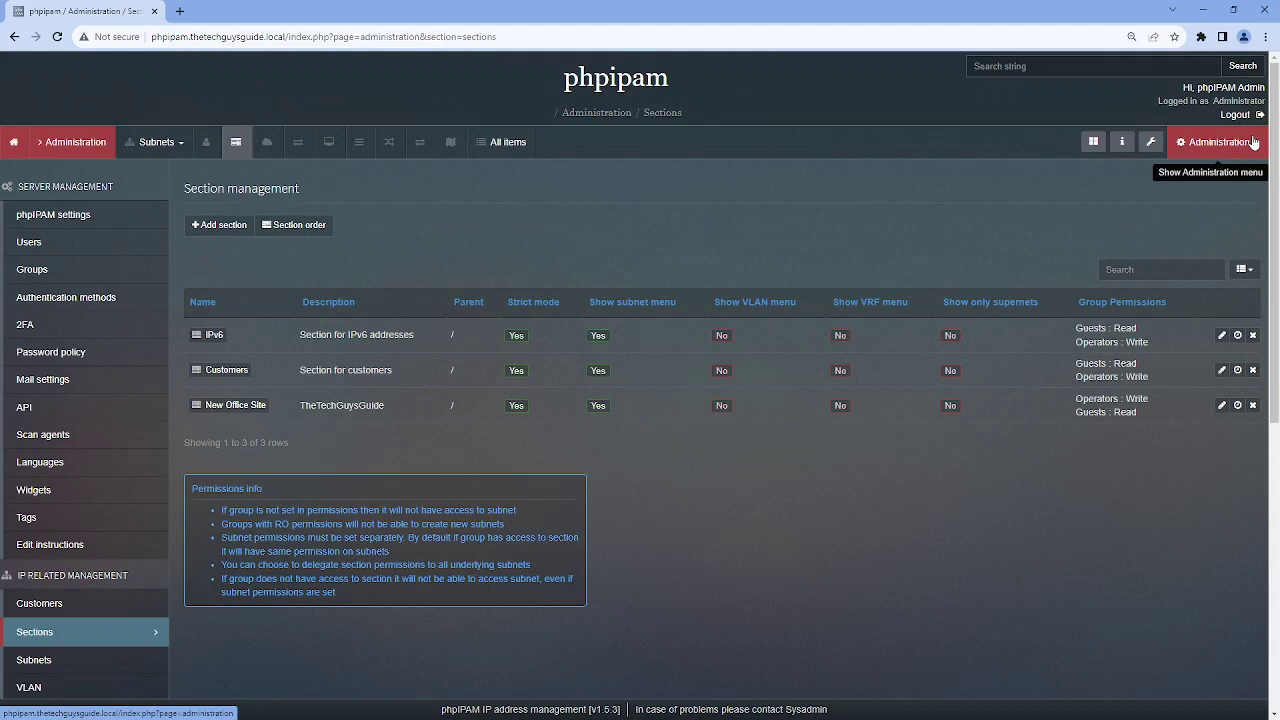
# Edit the thetechguysguide.local nameserver set so New Office Site is also ticked
pyautogui.click(1256, 144)
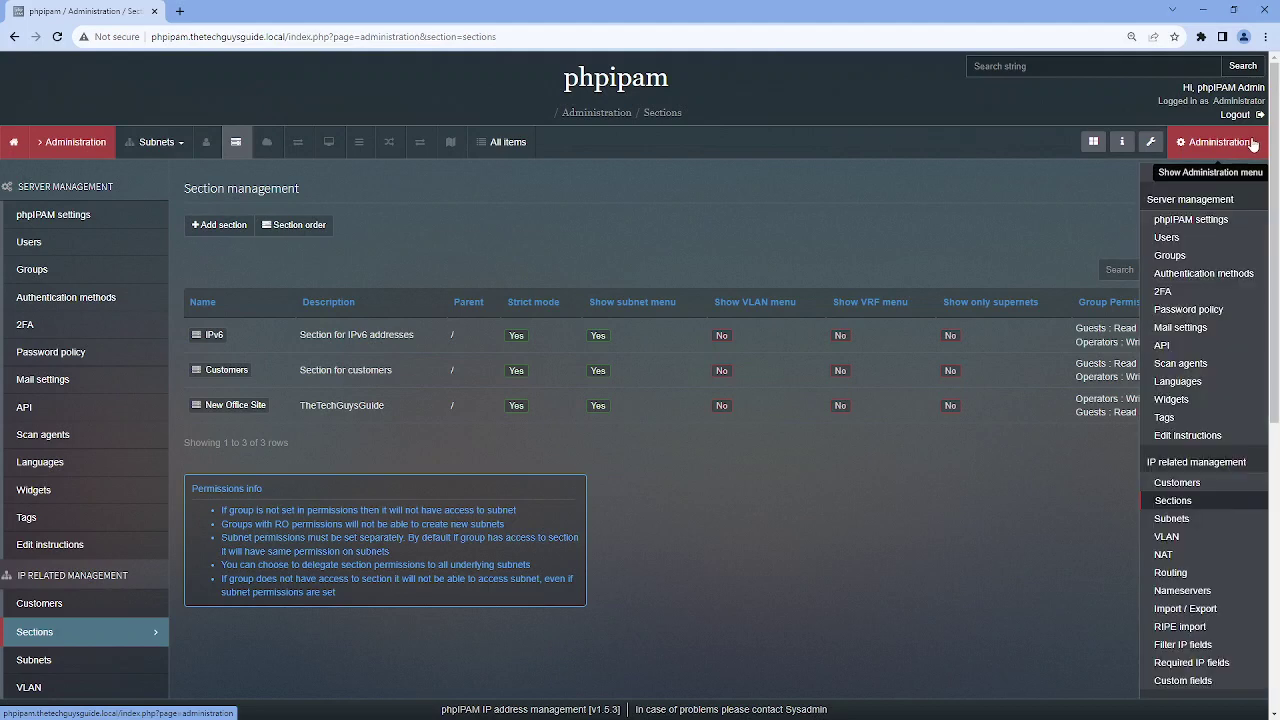
pyautogui.click(1171, 590)
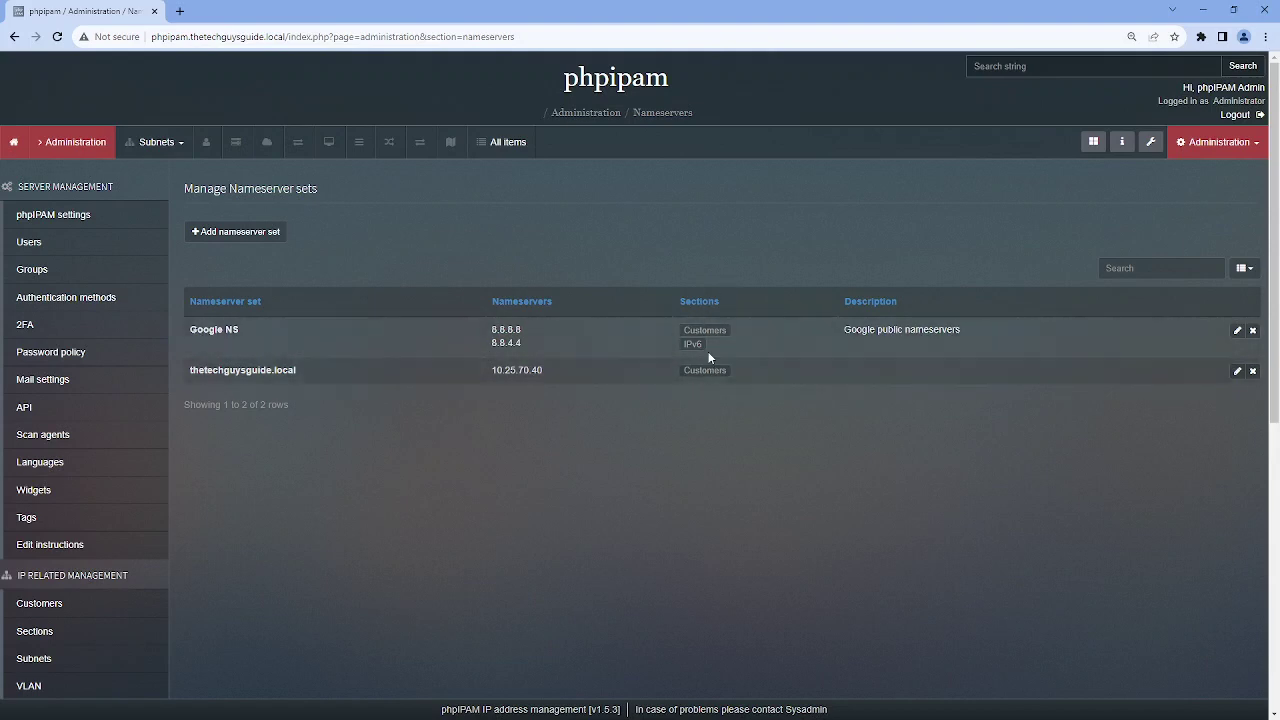
pyautogui.click(1238, 372)
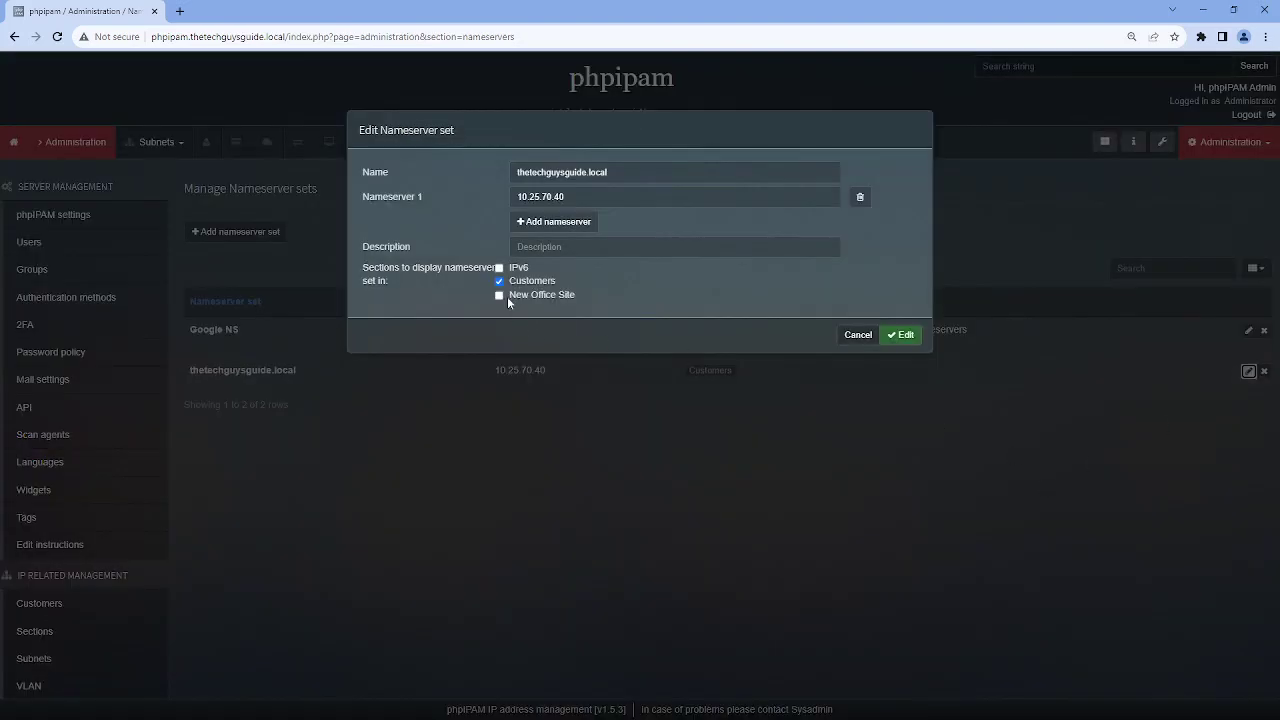
pyautogui.click(499, 296)
pyautogui.click(903, 335)
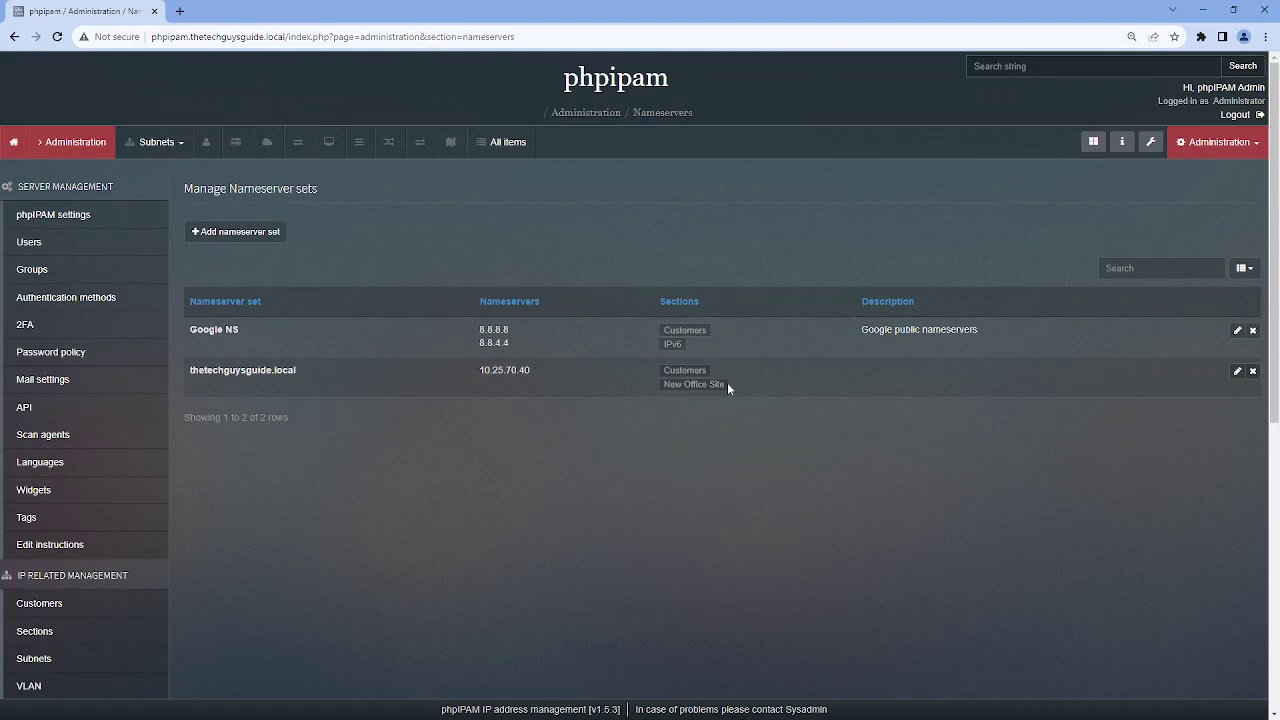
# In New Office Site, begin a subnet 10.25.0.0/16 with description 'TheTechGuysGuide'
pyautogui.click(171, 143)
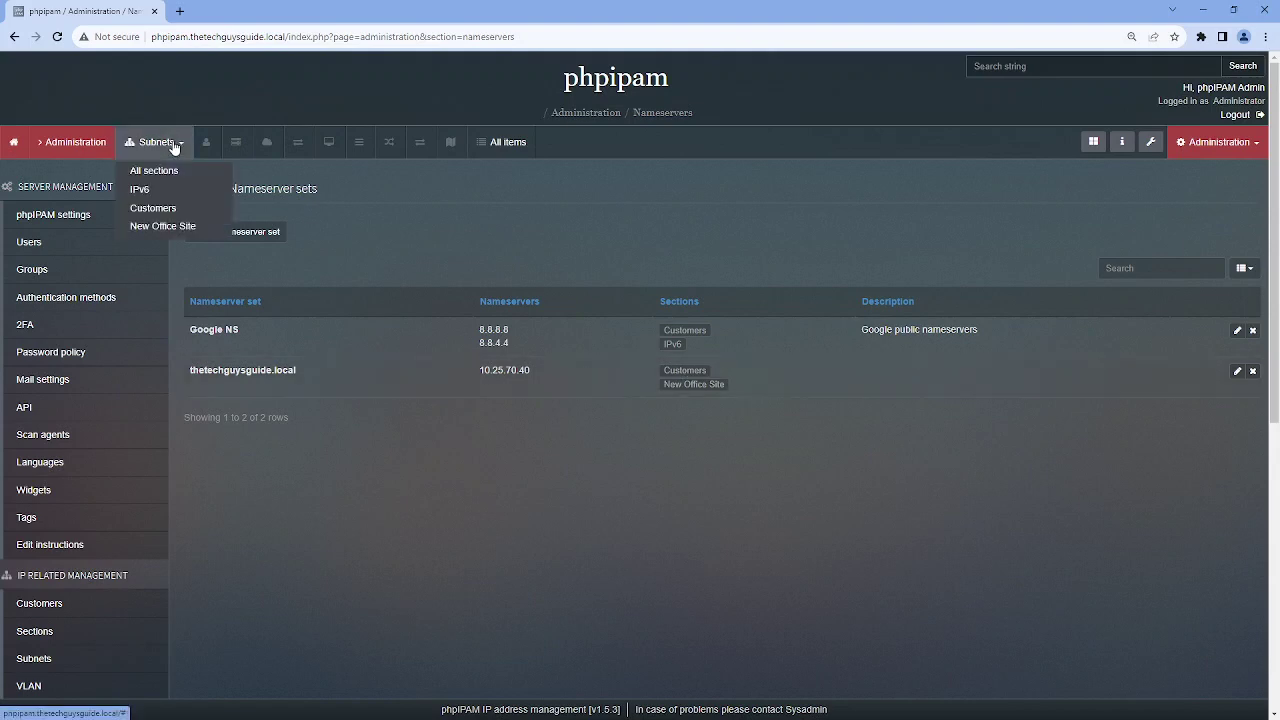
pyautogui.click(162, 227)
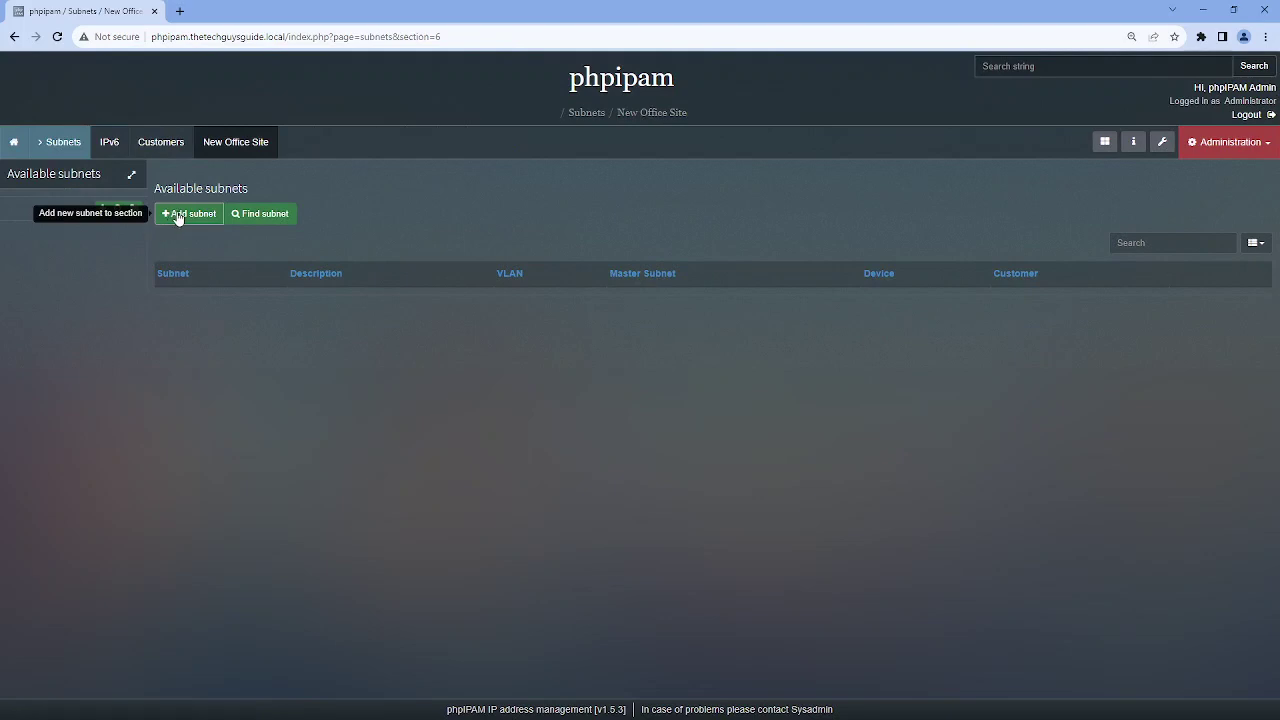
pyautogui.click(177, 215)
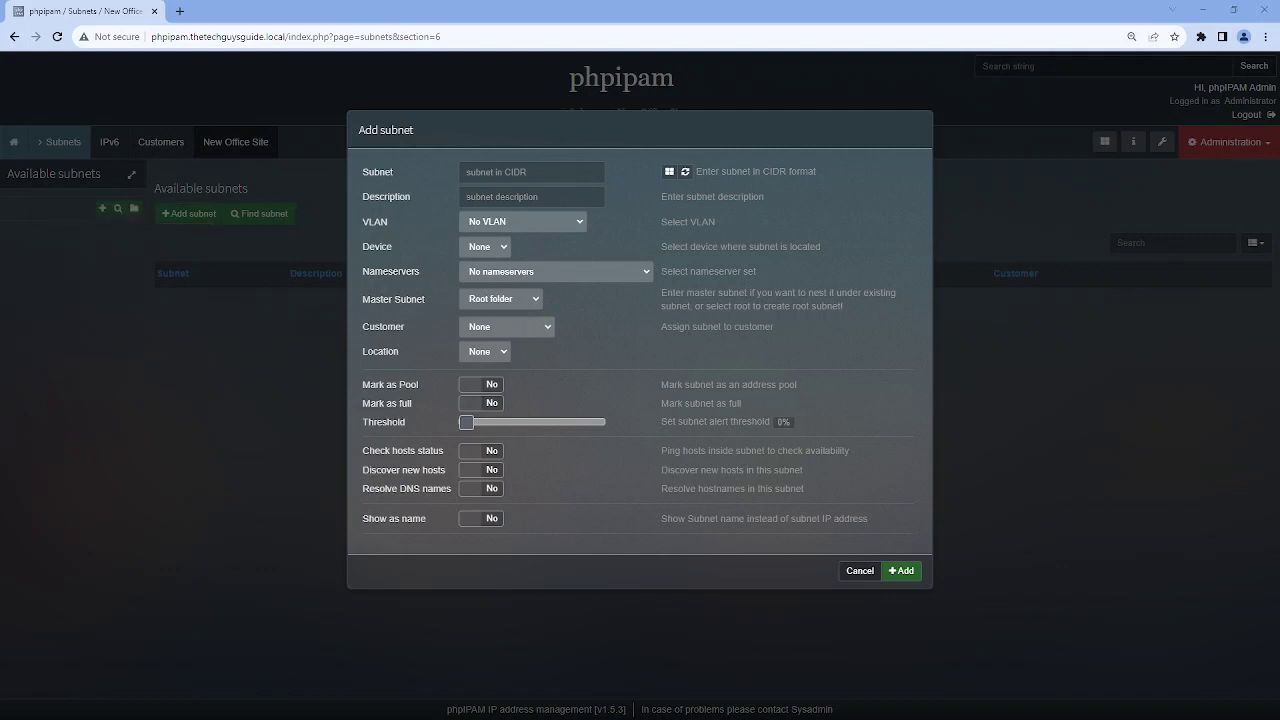
pyautogui.click(507, 170)
pyautogui.write('10.25.0.0/16')
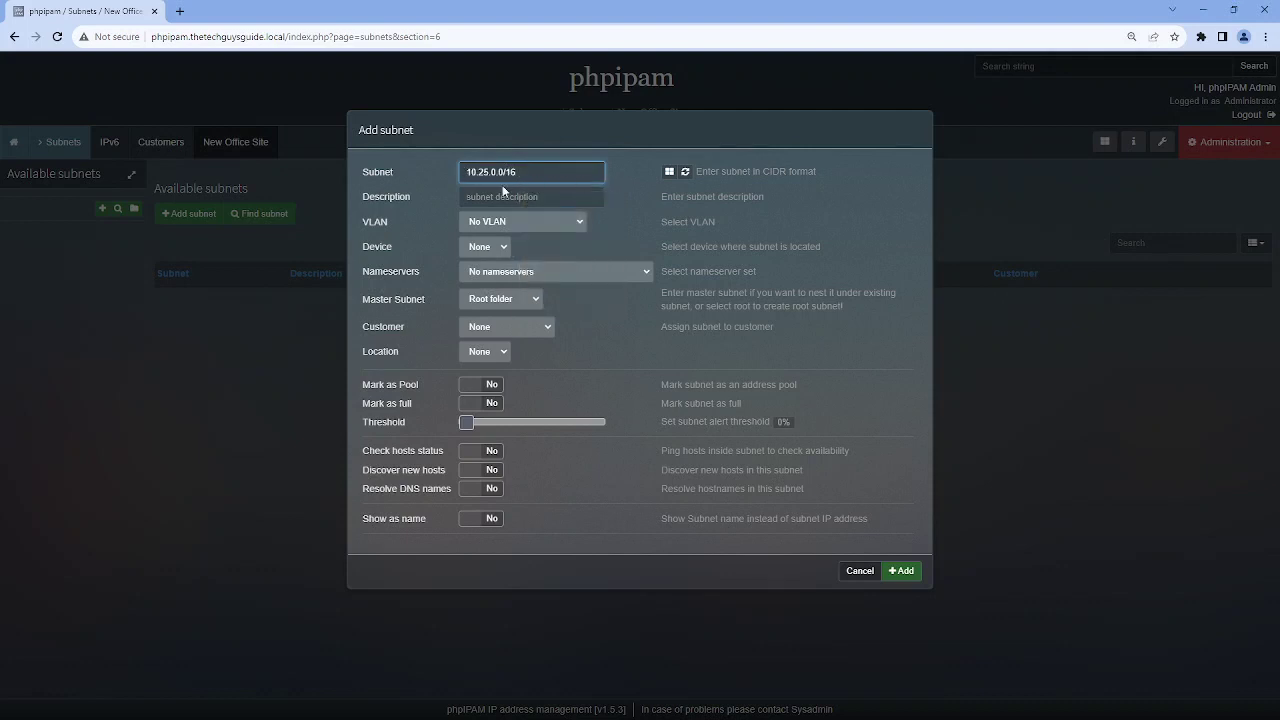
pyautogui.press('Tab')
pyautogui.press('Tab')
pyautogui.click(500, 193)
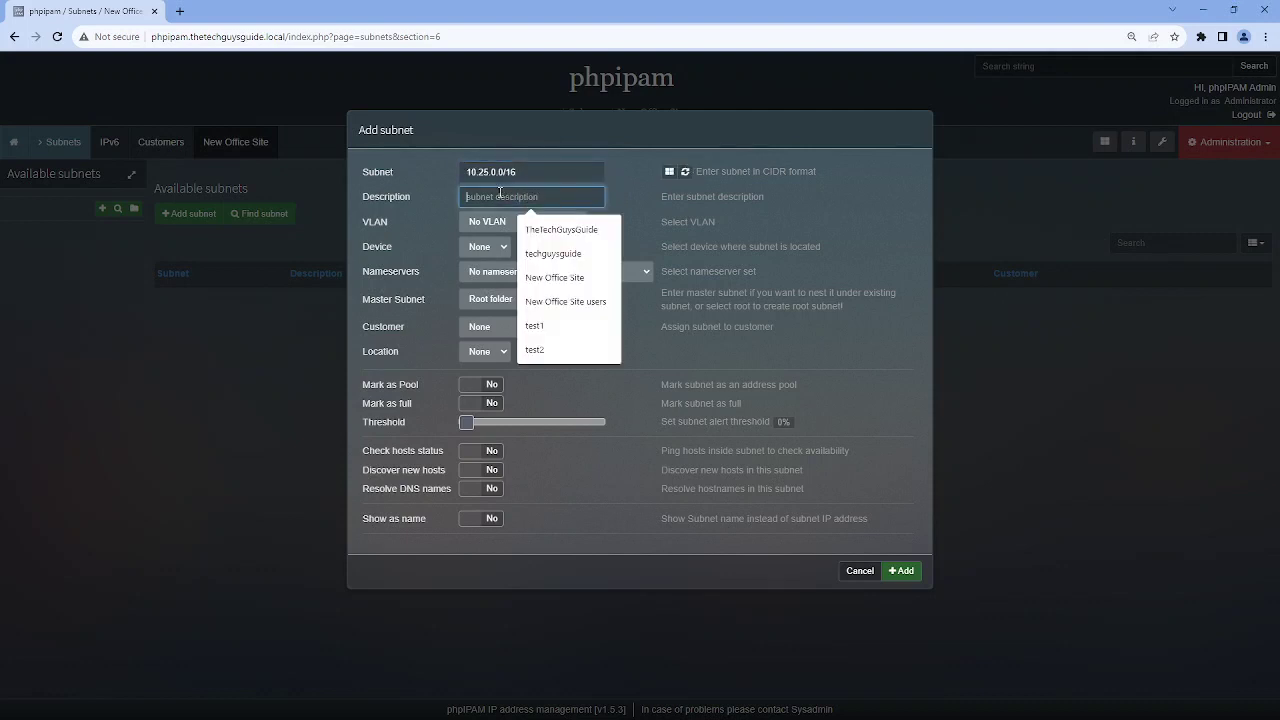
pyautogui.click(529, 222)
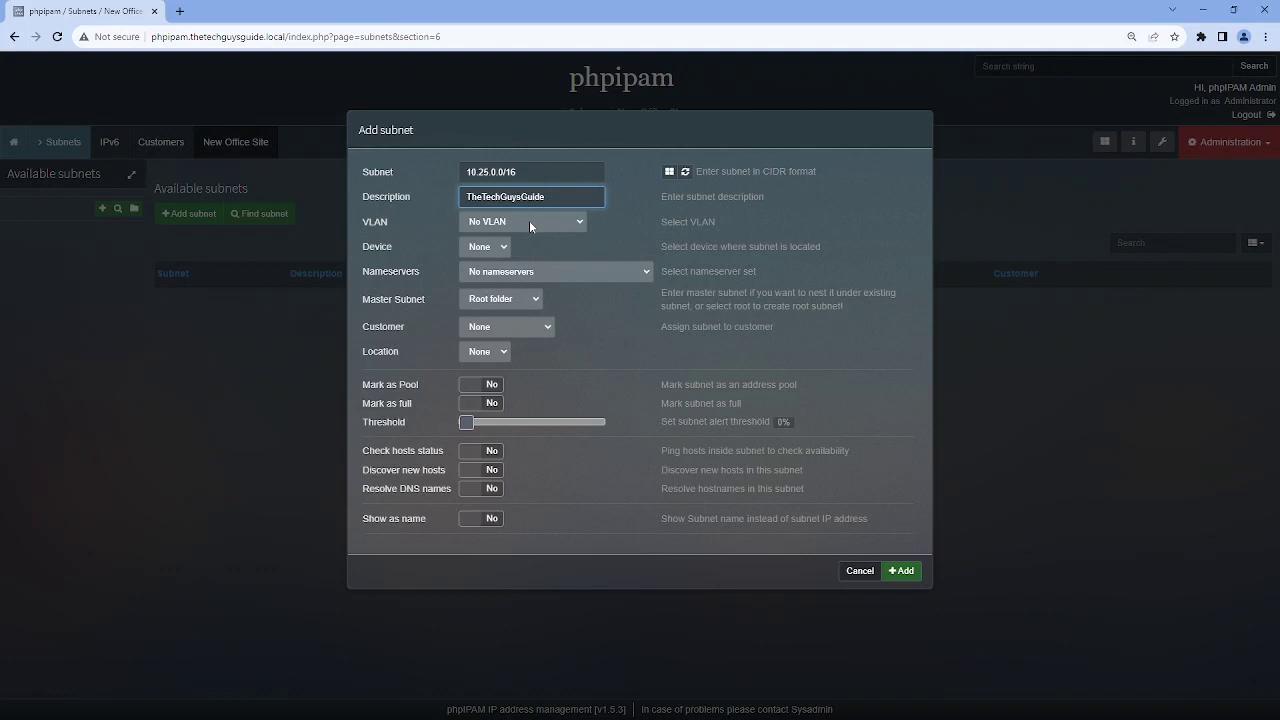
# Use thetechguysguide.local nameservers, enable host status checks and host discovery, and create the subnet
pyautogui.click(648, 270)
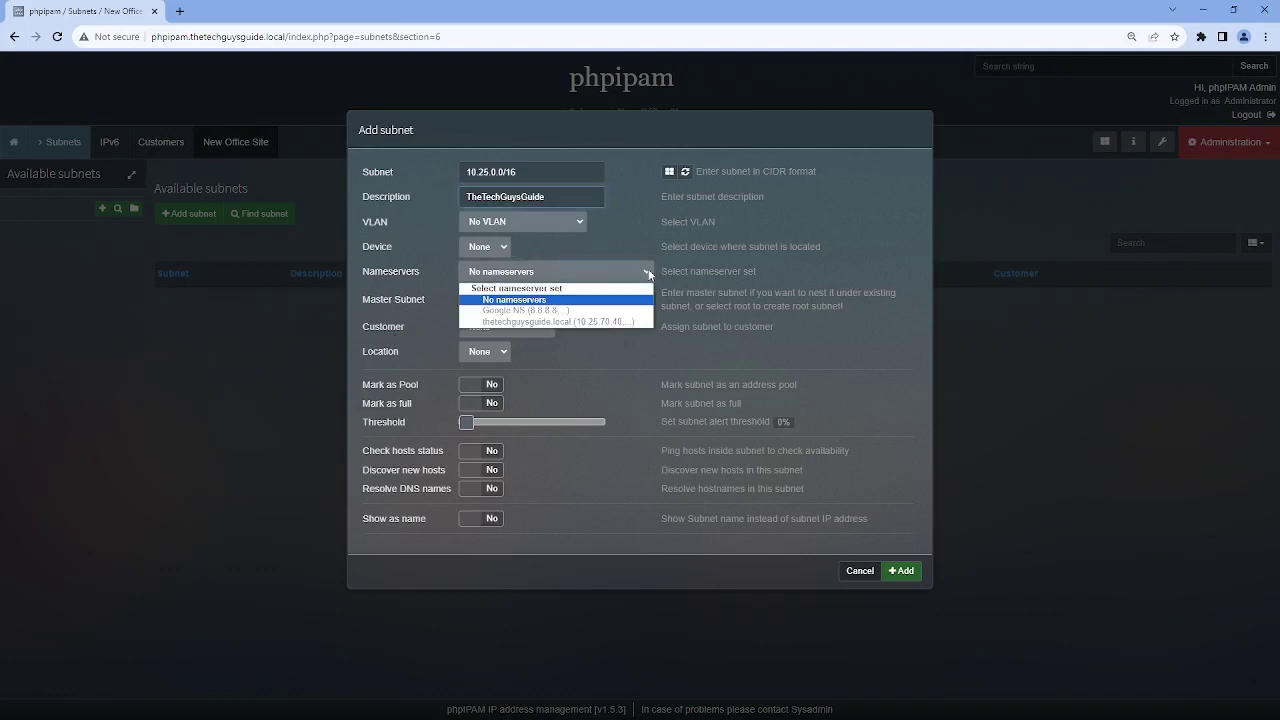
pyautogui.click(631, 322)
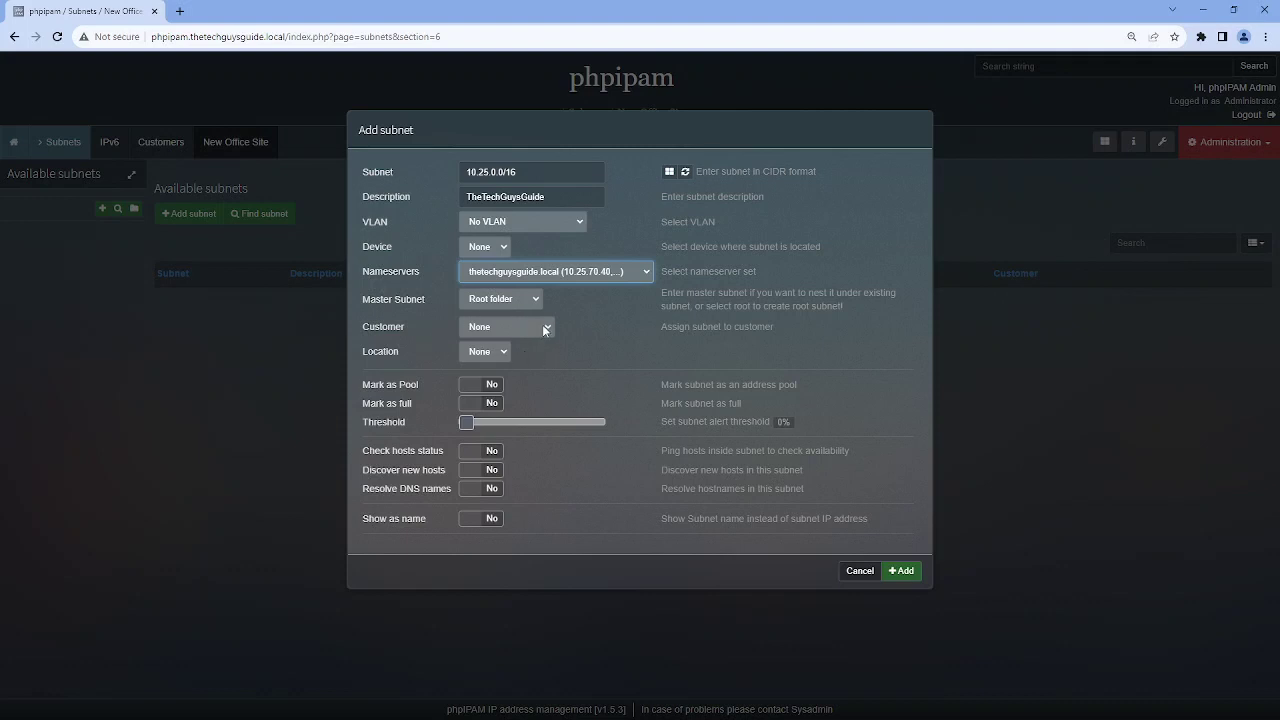
pyautogui.click(469, 452)
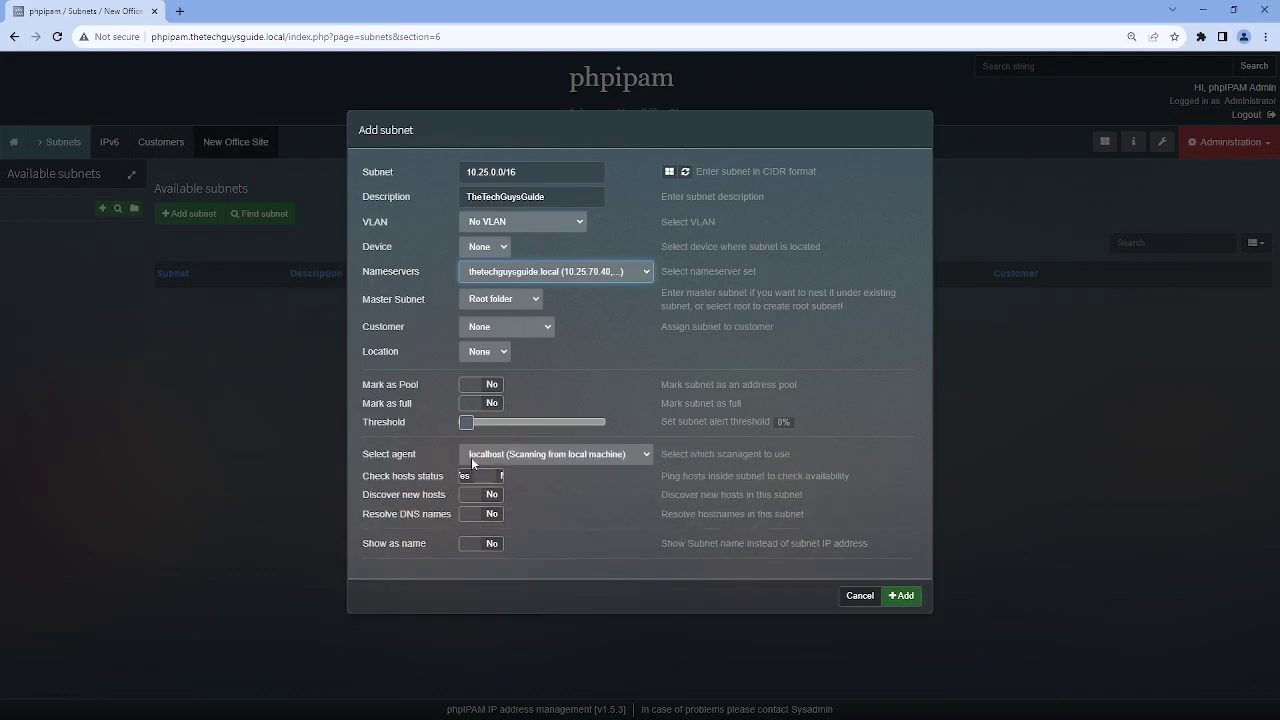
pyautogui.click(470, 494)
pyautogui.click(903, 596)
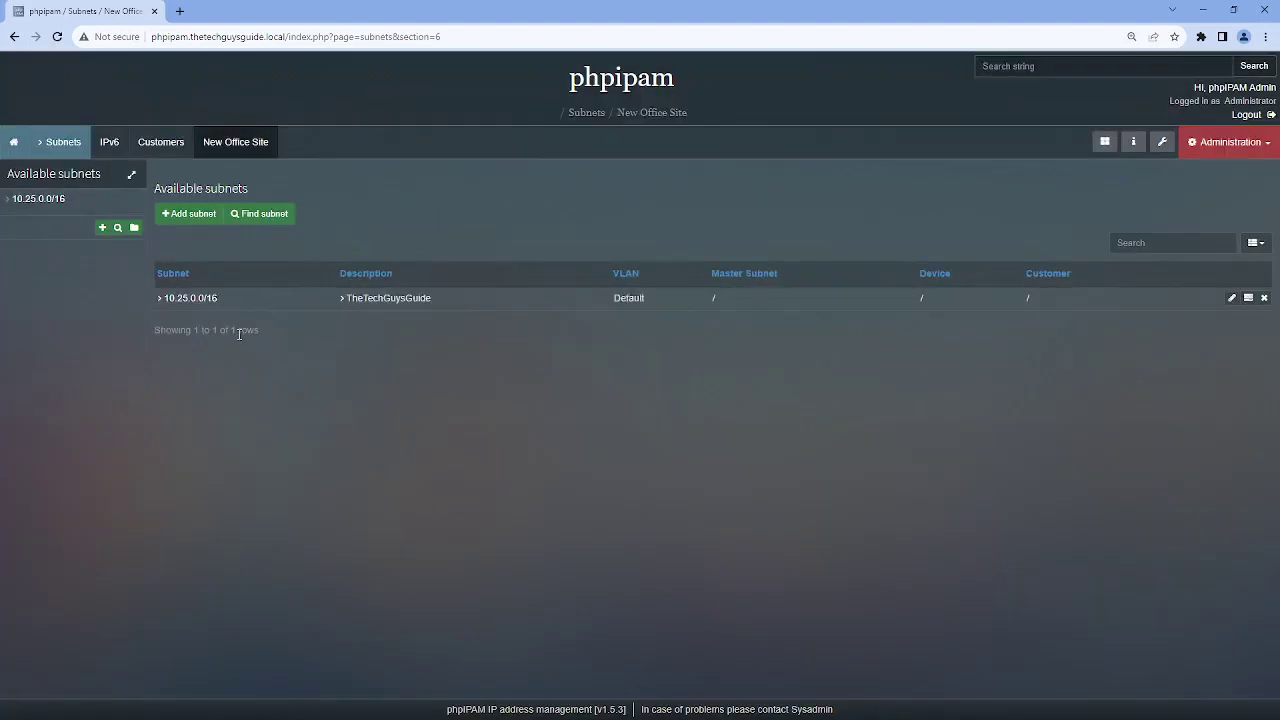
# Add nested subnet 10.25.70.0/25 under 10.25.0.0/16: description 'techguysguide', VLAN 70, DNS resolution on
pyautogui.click(190, 298)
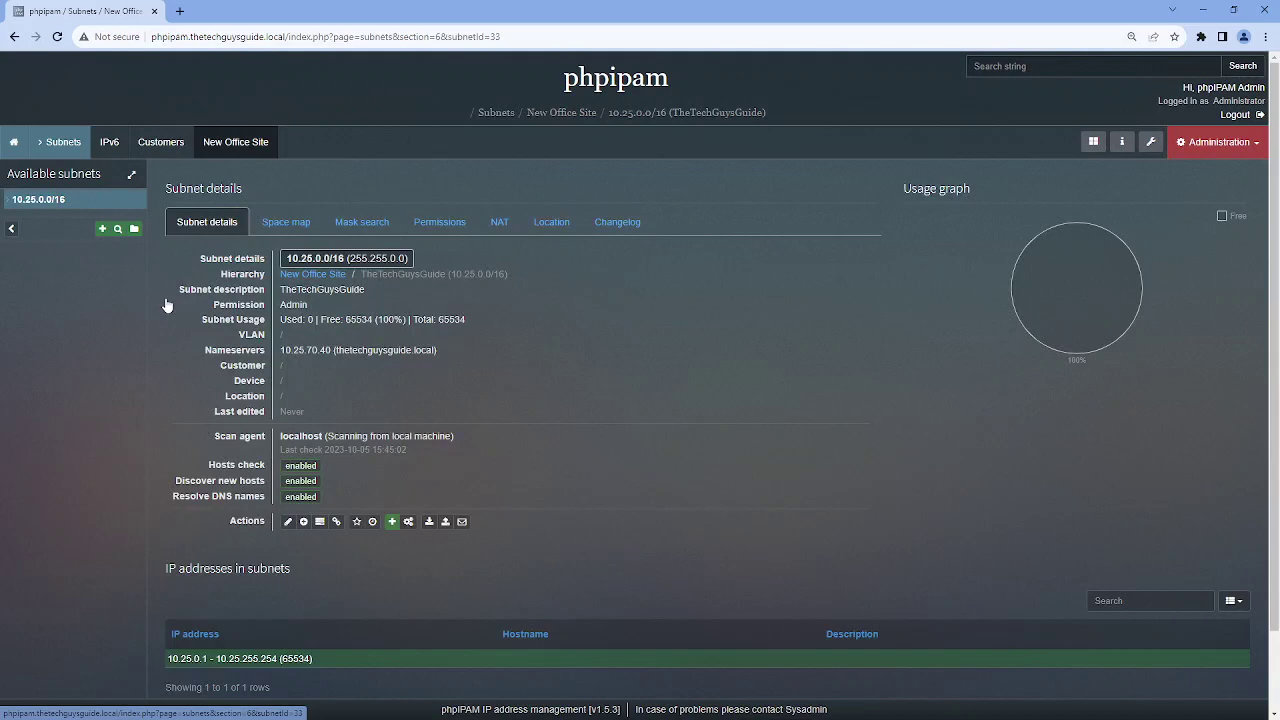
pyautogui.click(303, 522)
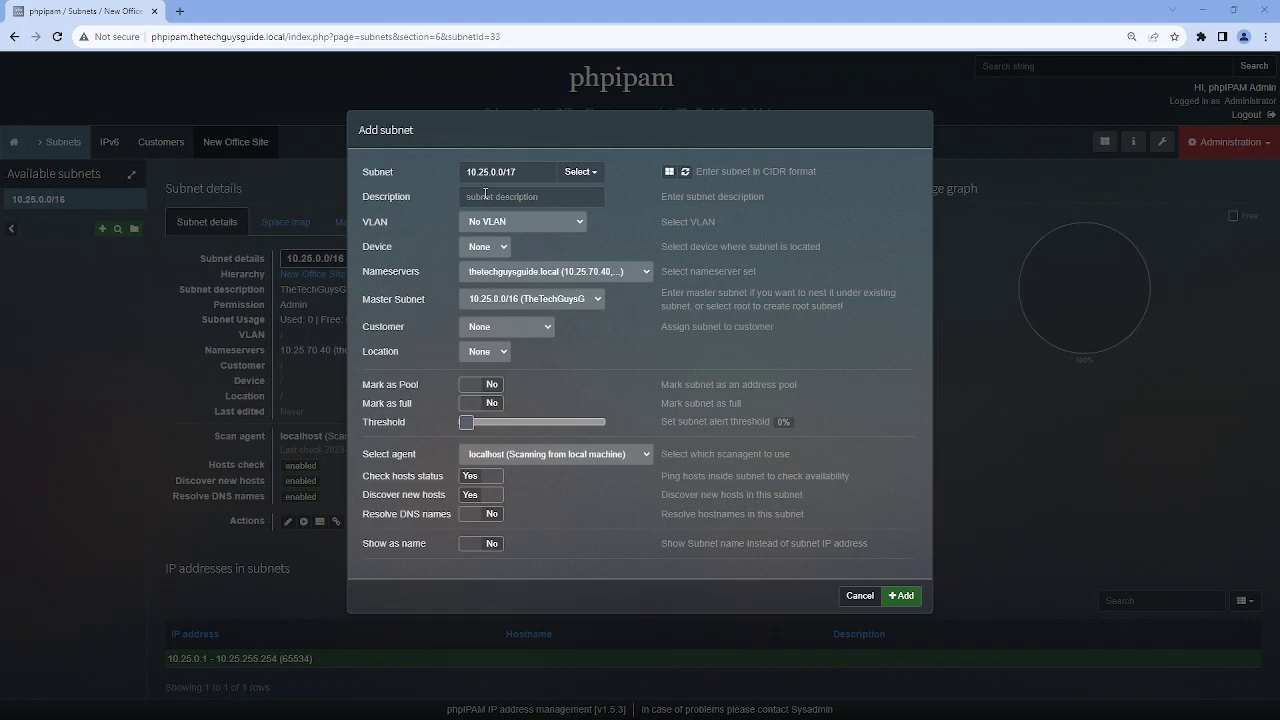
pyautogui.moveTo(521, 172); pyautogui.dragTo(428, 170)
pyautogui.write('10.25.70.0/25')
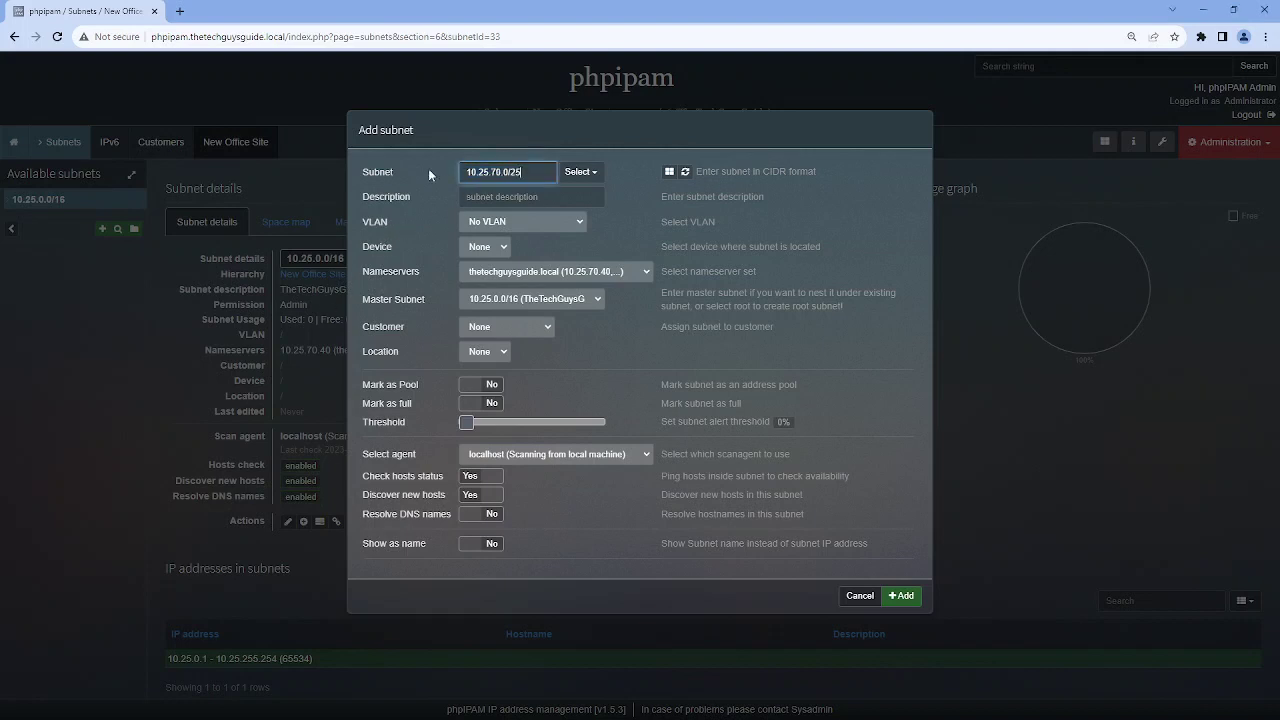
pyautogui.click(510, 196)
pyautogui.click(527, 254)
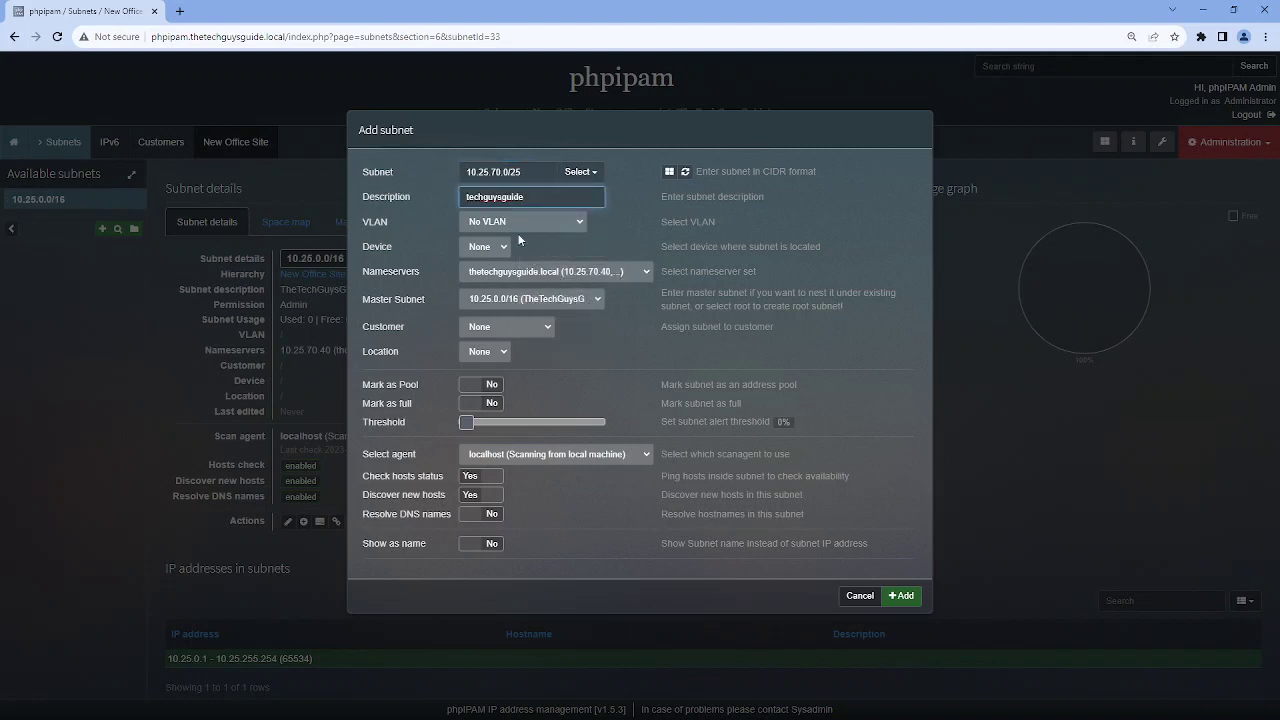
pyautogui.click(541, 219)
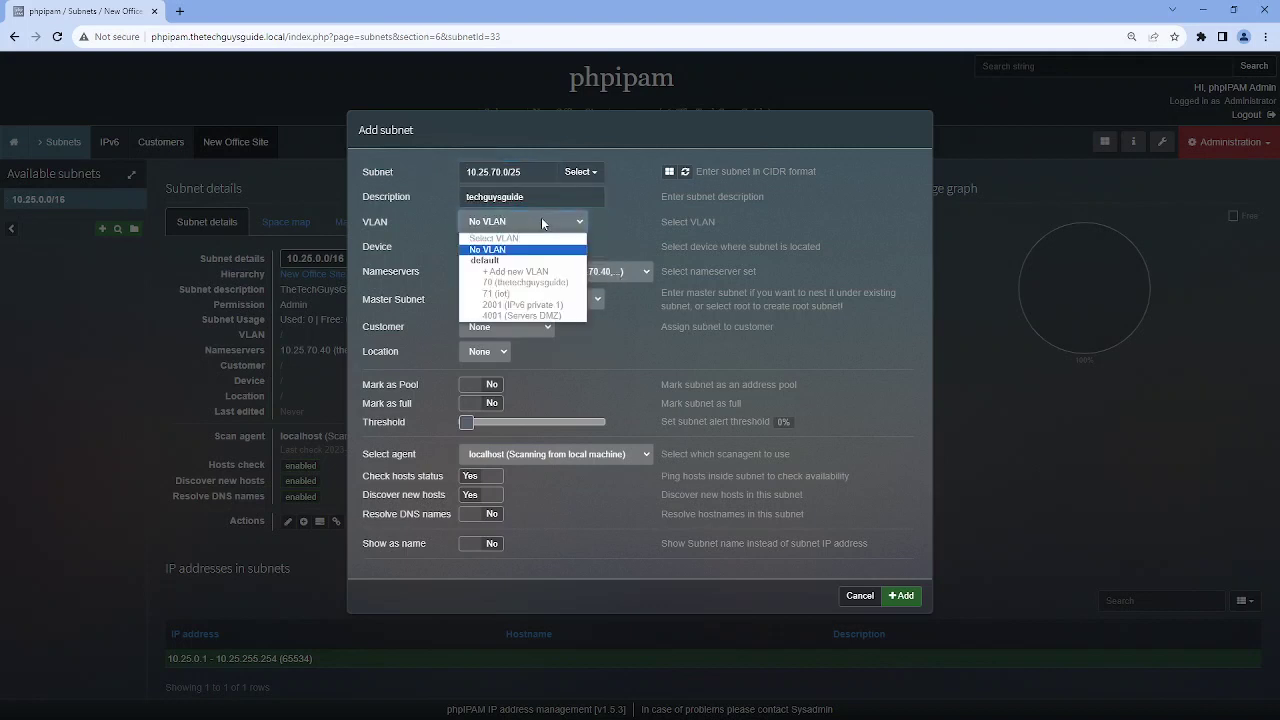
pyautogui.click(546, 284)
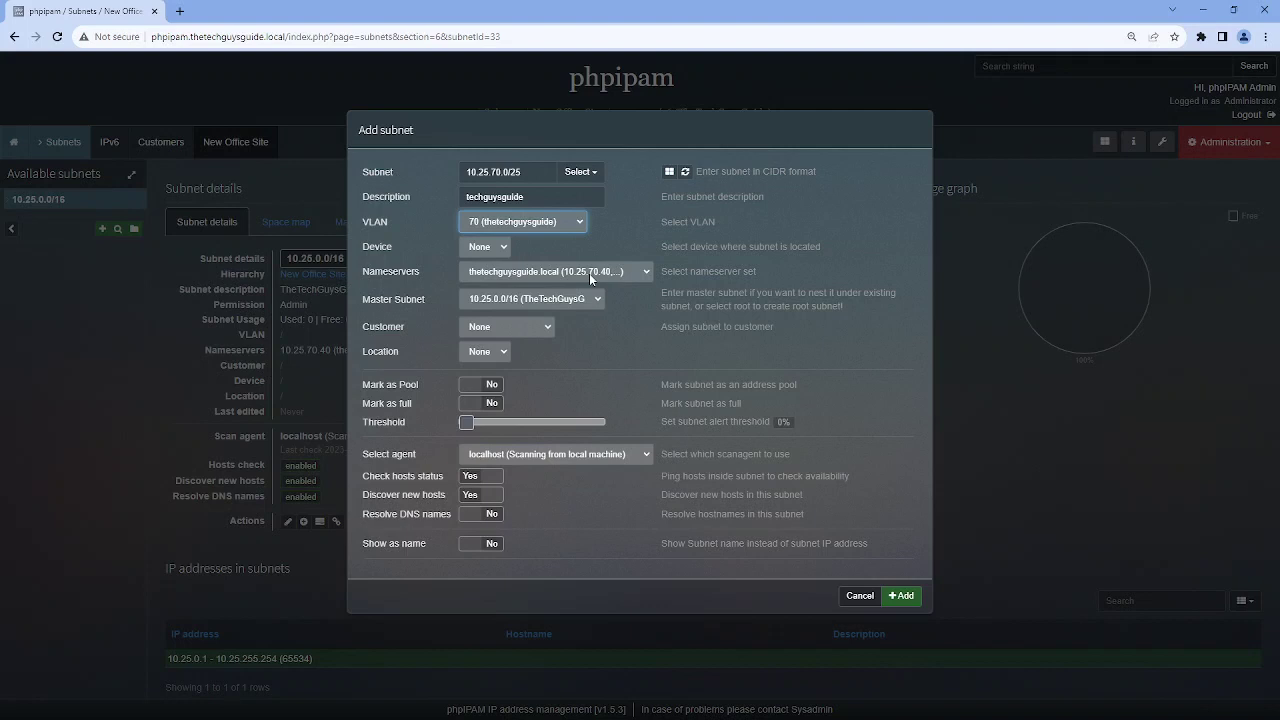
pyautogui.click(477, 517)
pyautogui.click(900, 597)
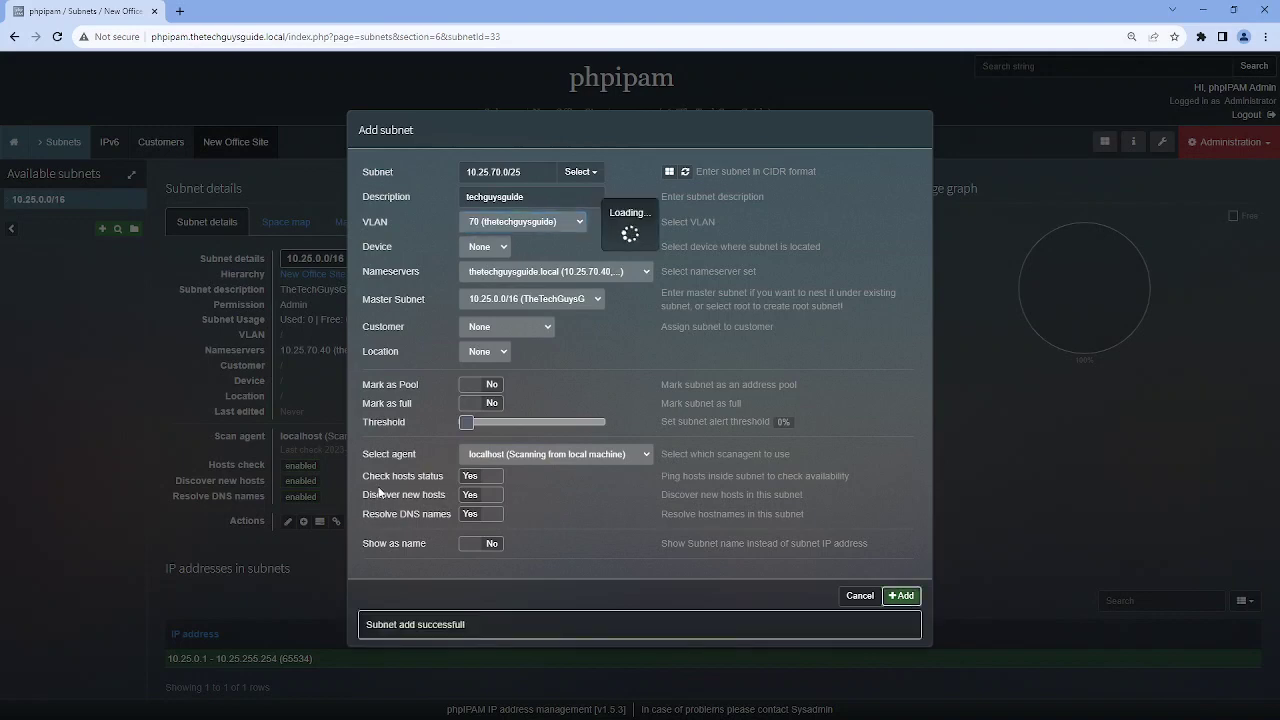
# Add nested subnet 10.25.70.128/25 with description 'iot', VLAN 71 (iot), and DNS name resolution on
pyautogui.scroll(-1, 380, 480)
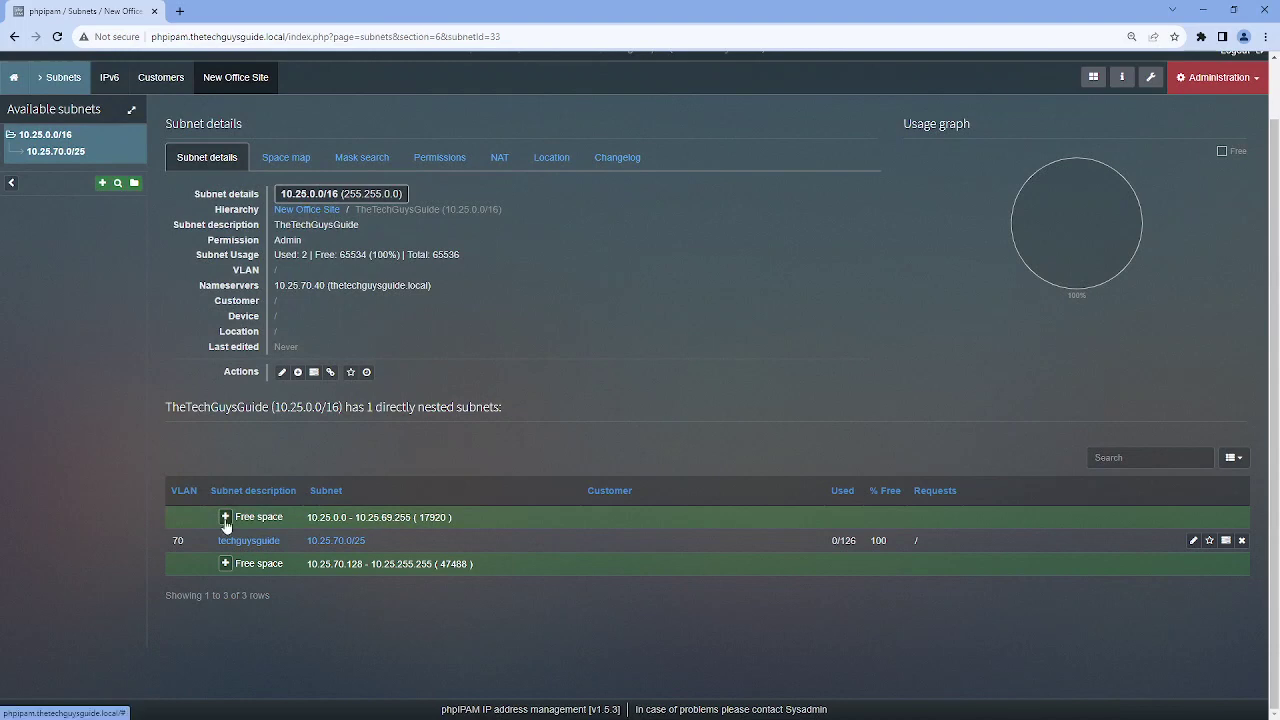
pyautogui.click(298, 372)
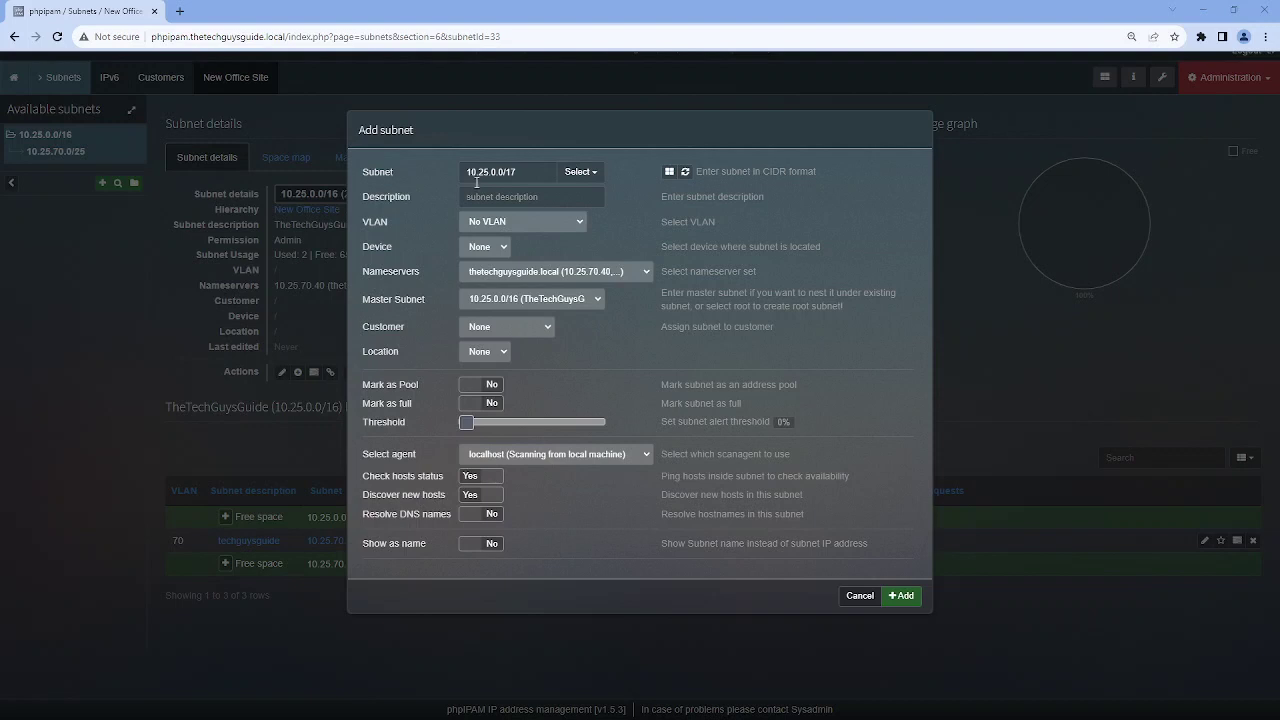
pyautogui.tripleClick(546, 170)
pyautogui.write('10.25.70.128/25')
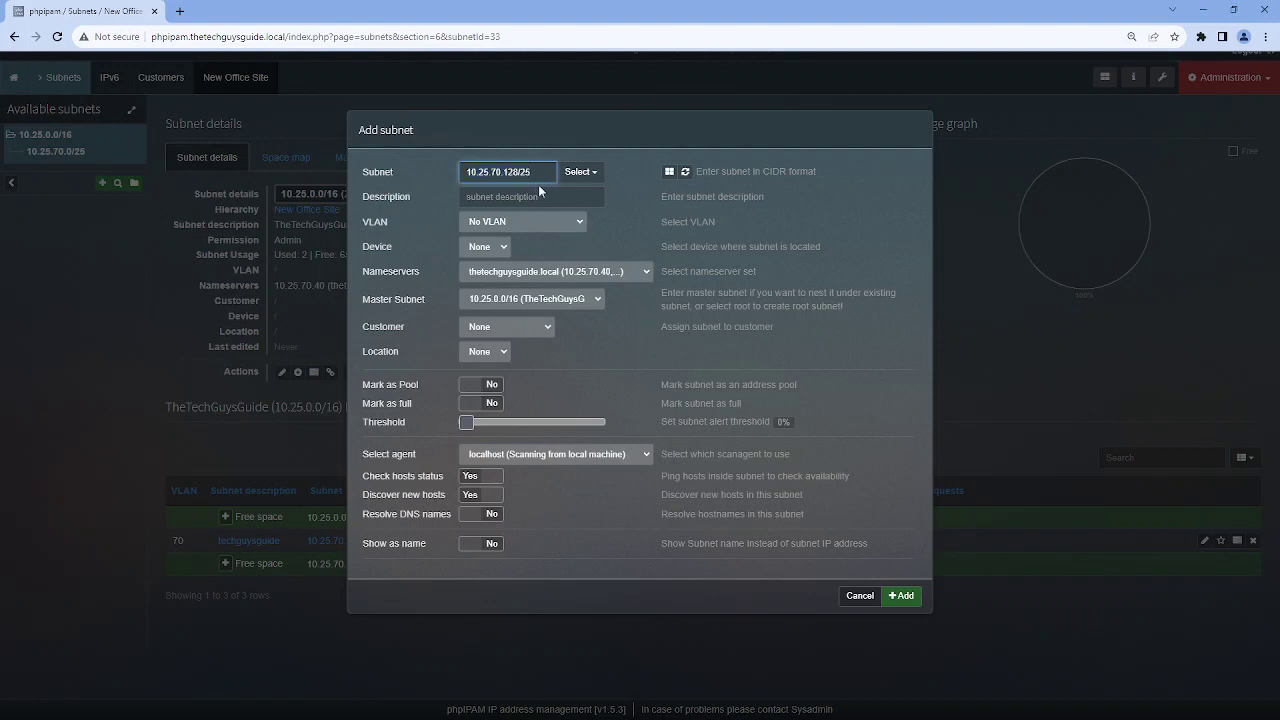
pyautogui.click(538, 195)
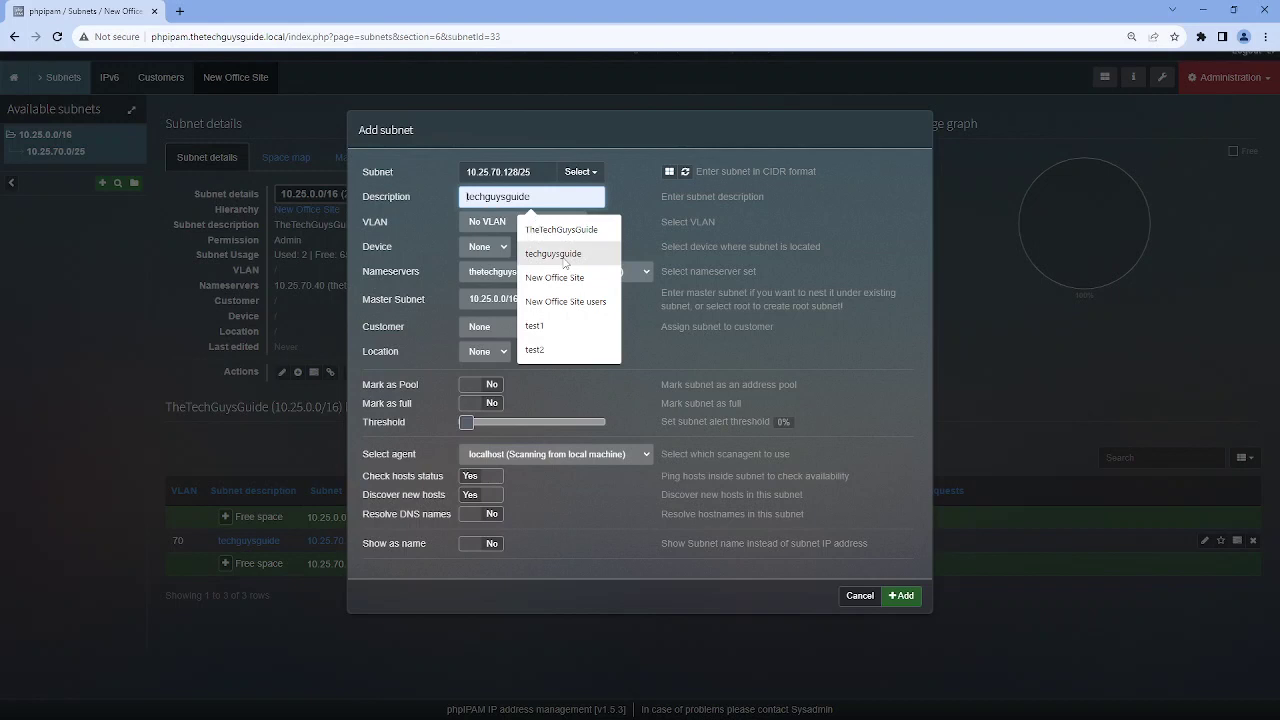
pyautogui.write('lo')
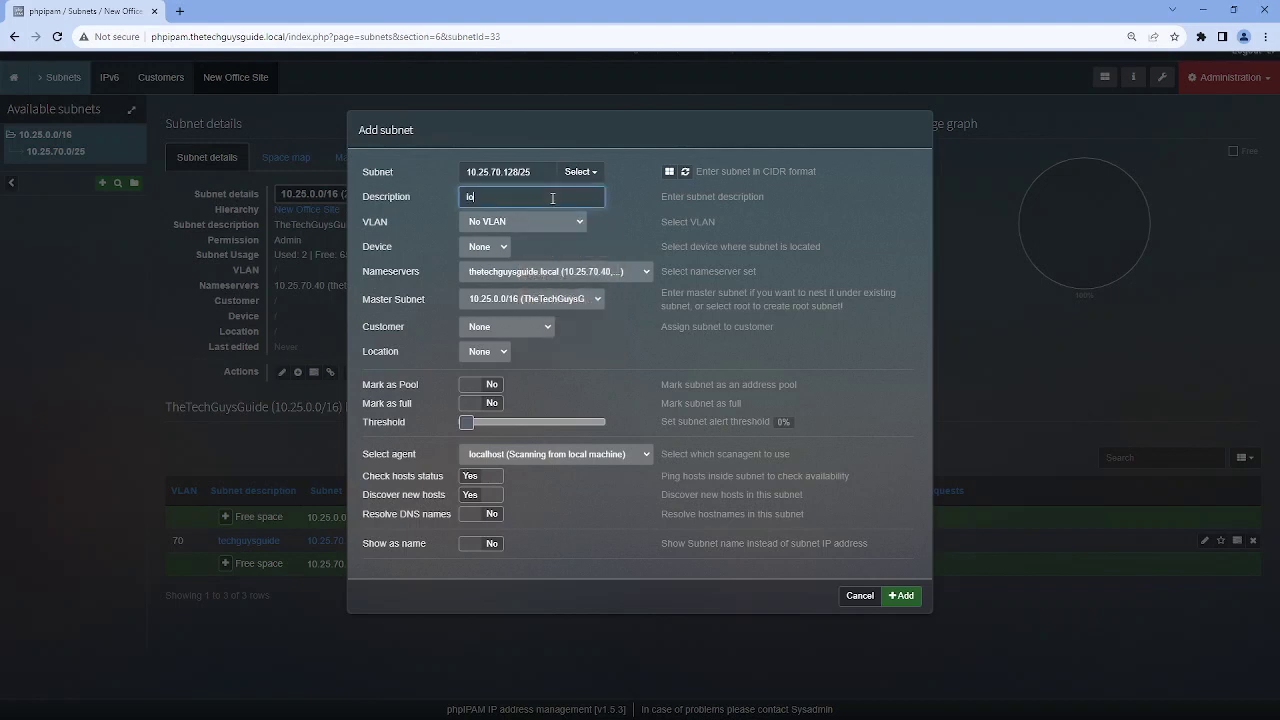
pyautogui.click(570, 224)
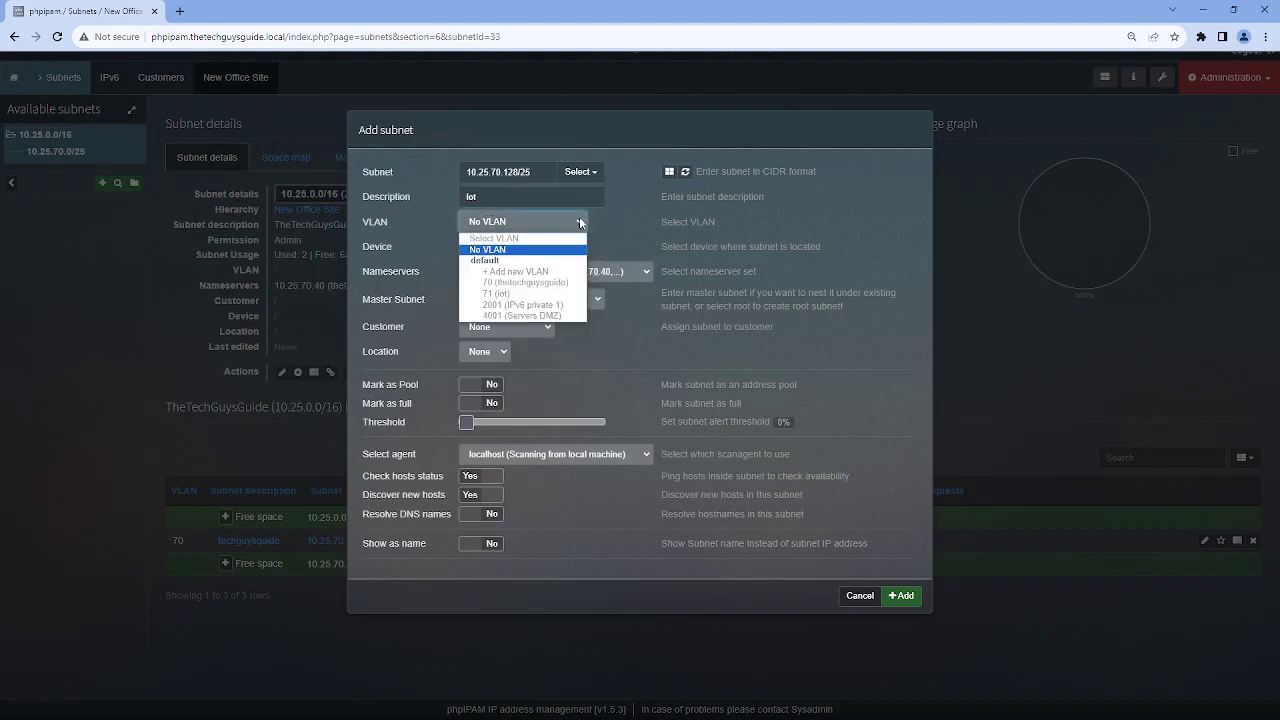
pyautogui.click(559, 296)
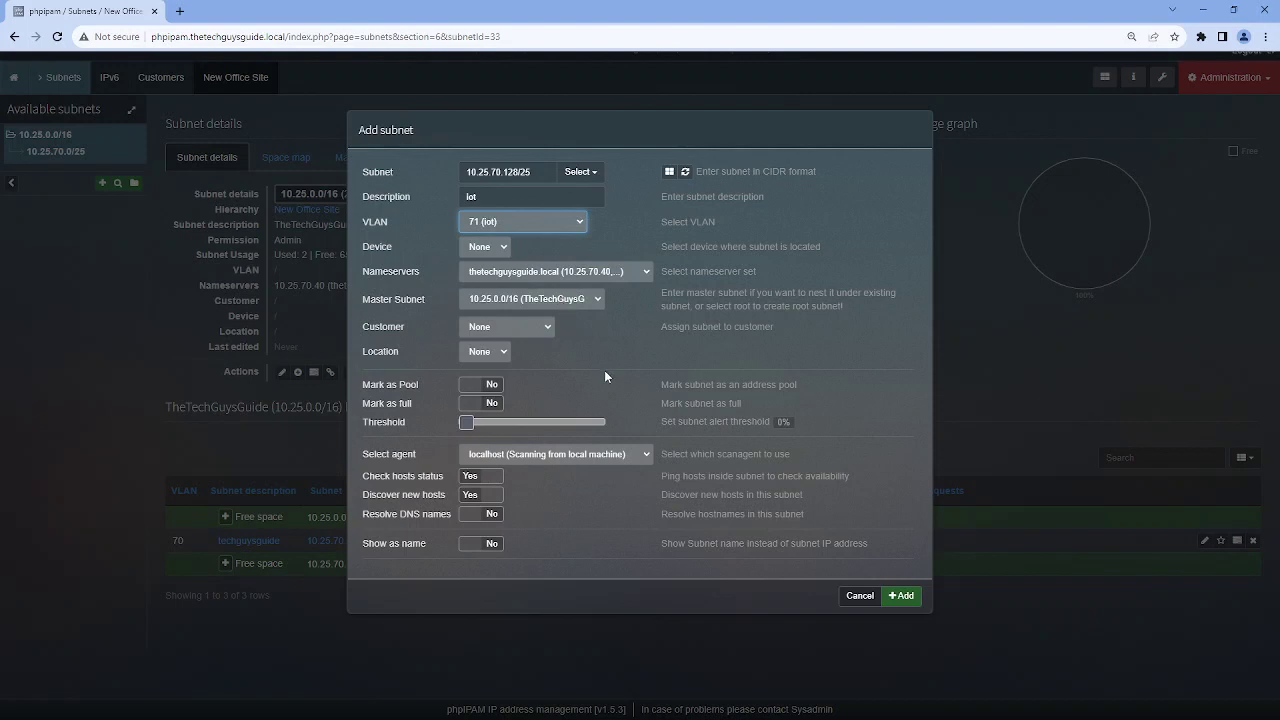
pyautogui.click(474, 514)
pyautogui.moveTo(539, 118); pyautogui.dragTo(705, 130)
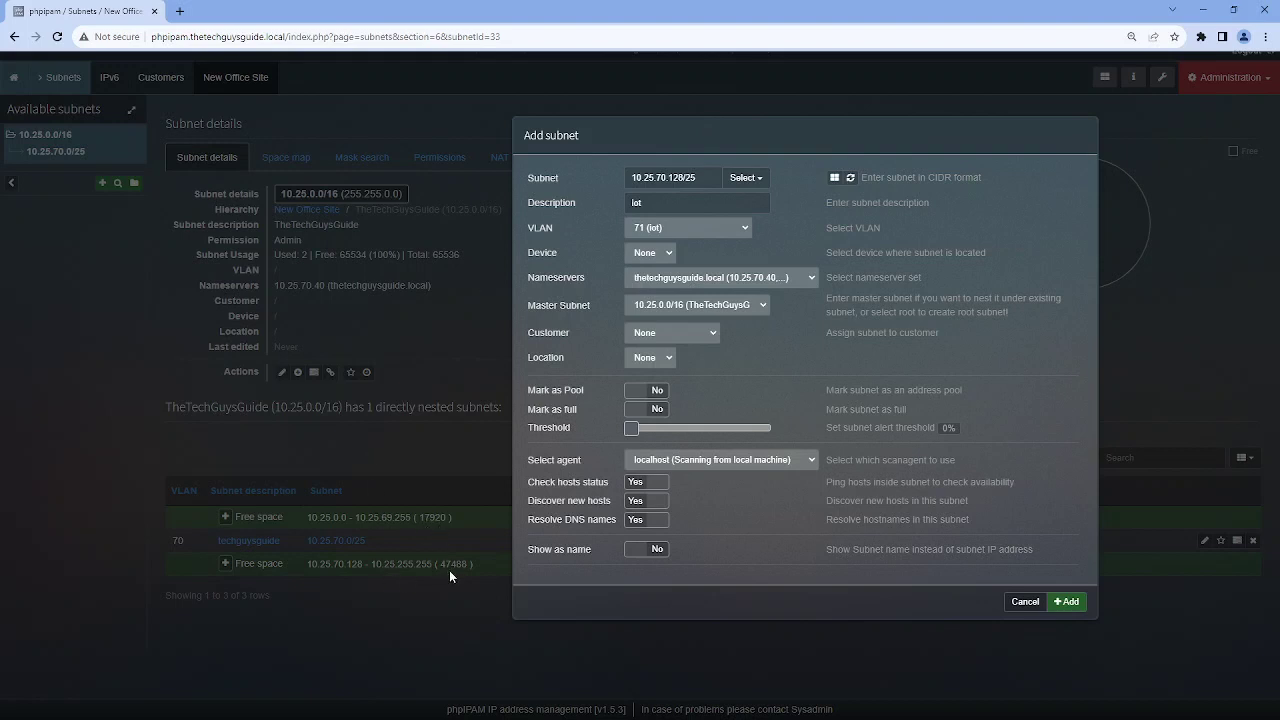
pyautogui.click(1069, 602)
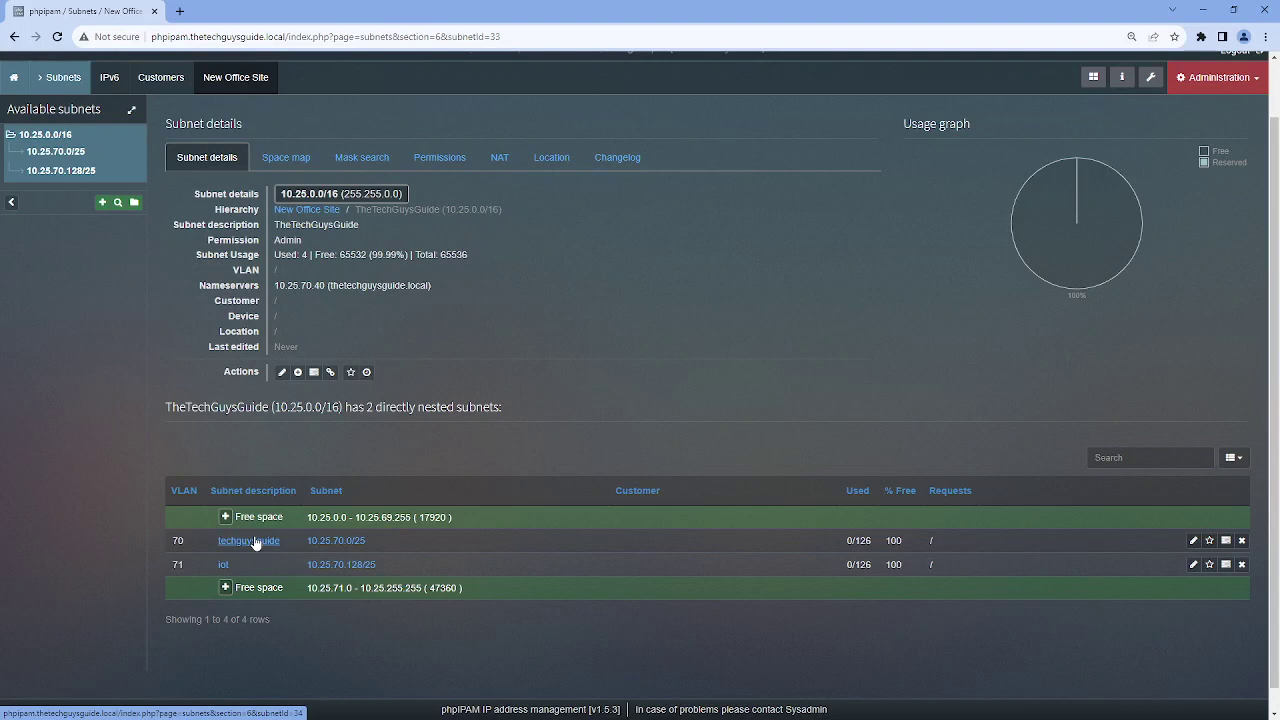
# Ping-scan 10.25.70.0/25 and save the 12 discovered hosts into it
pyautogui.click(324, 541)
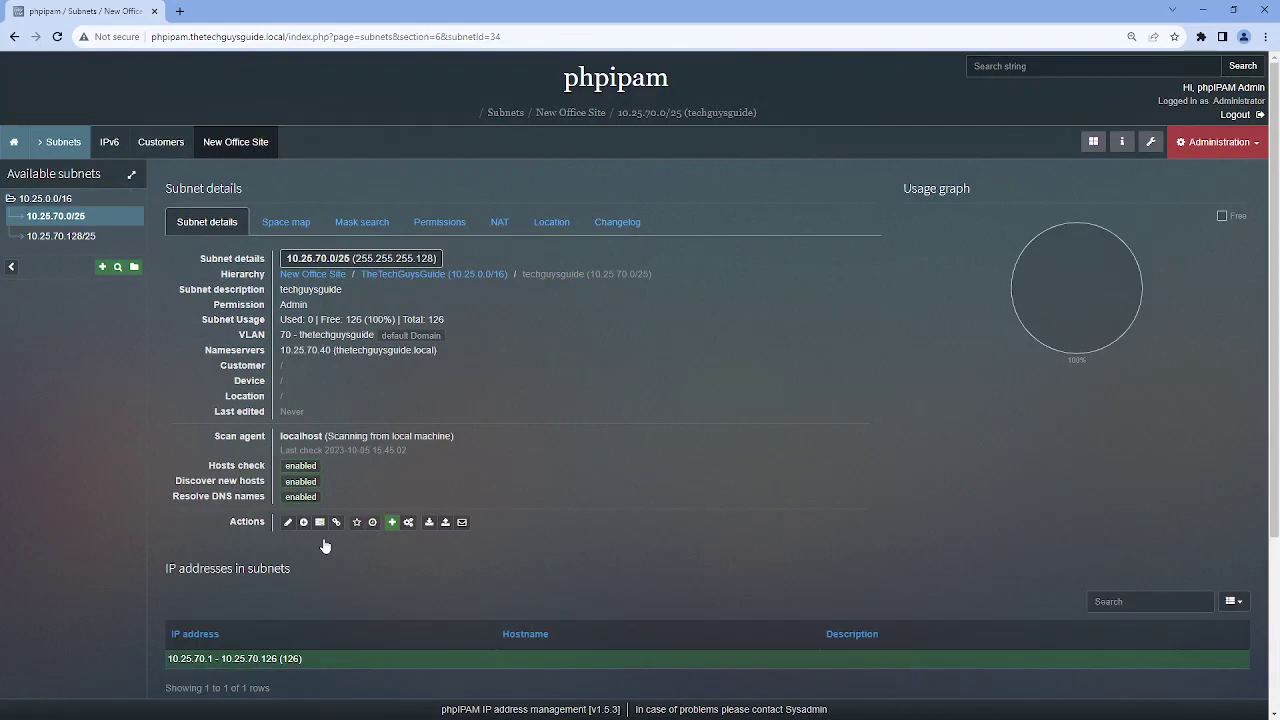
pyautogui.click(408, 522)
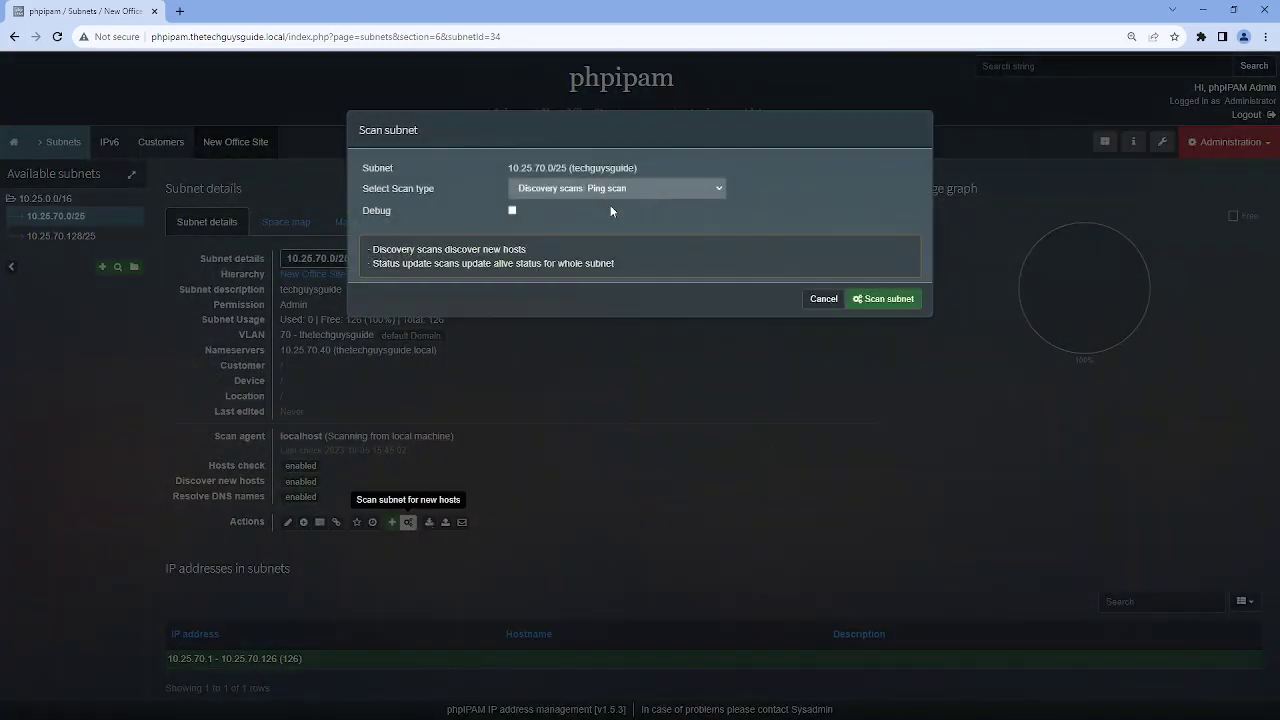
pyautogui.click(890, 299)
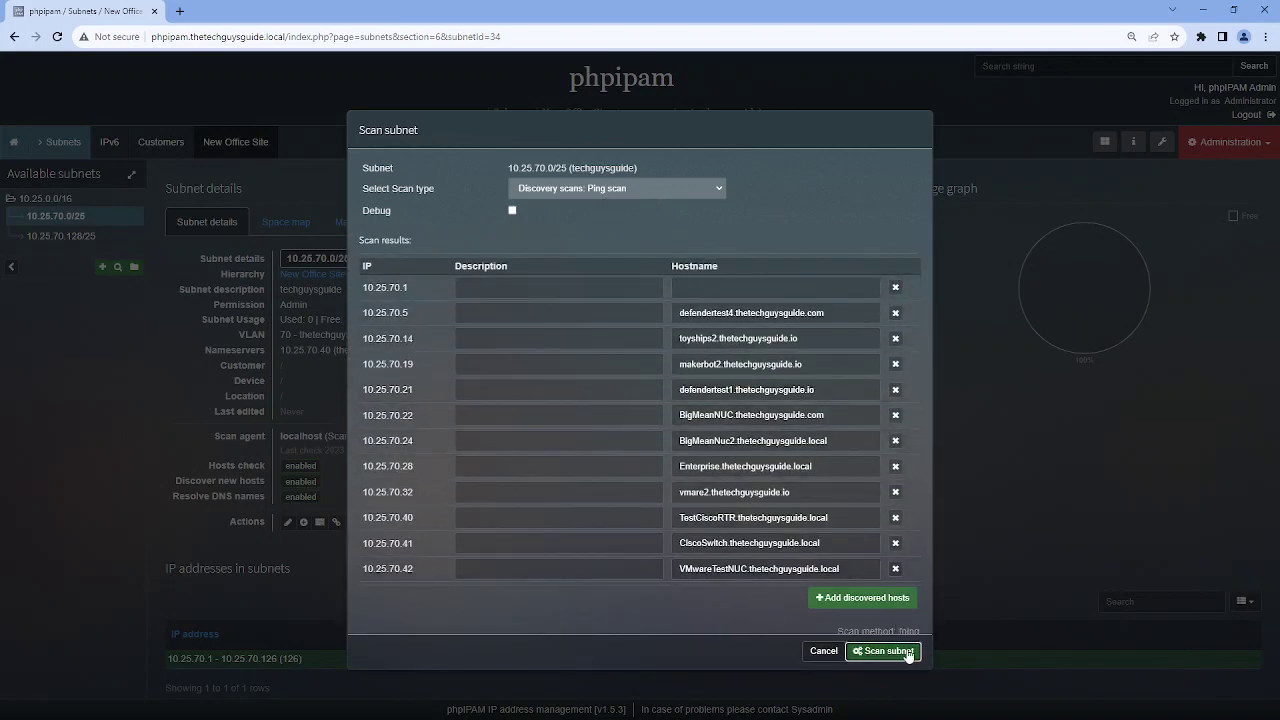
pyautogui.click(845, 597)
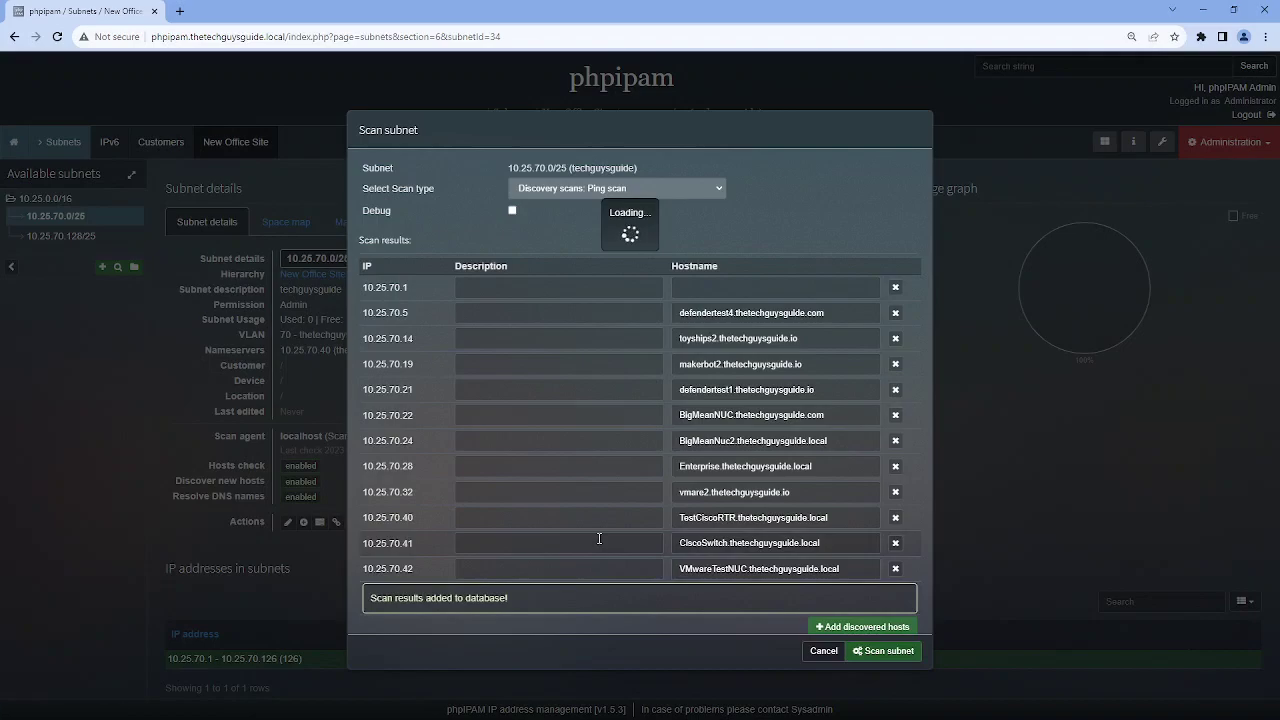
pyautogui.scroll(-4, 591, 530)
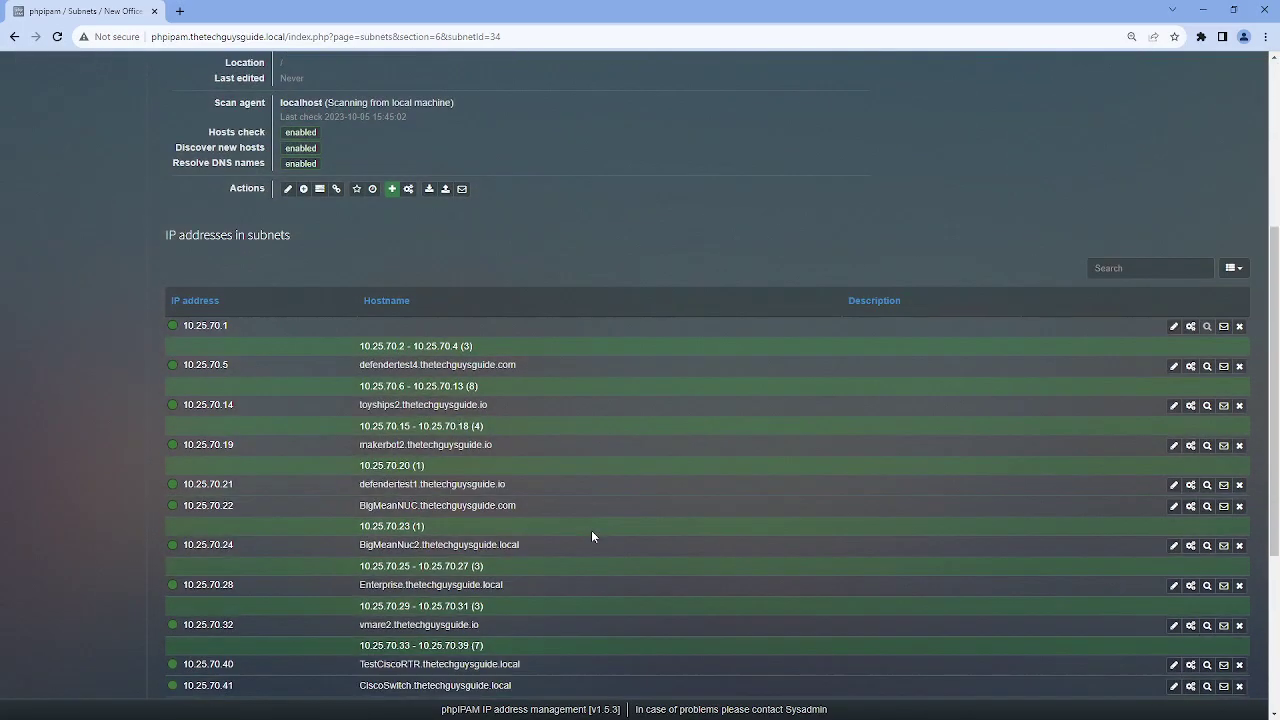
pyautogui.scroll(-3, 591, 532)
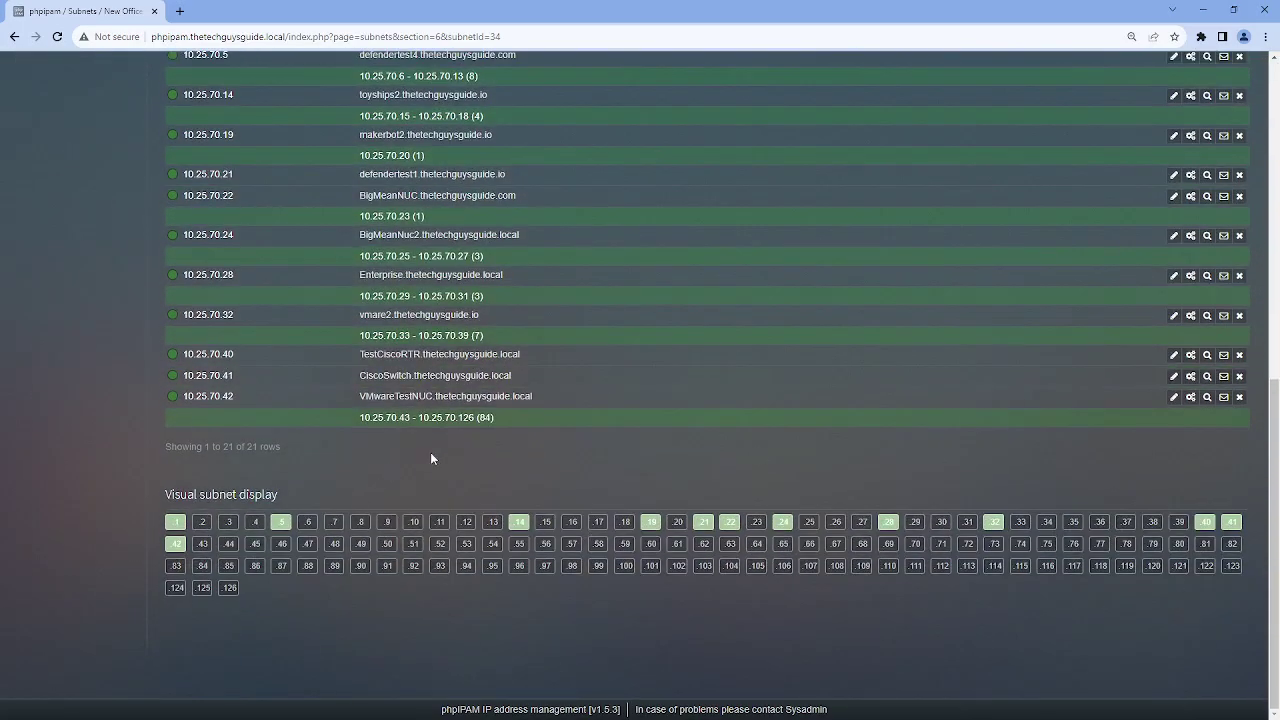
pyautogui.scroll(10, 433, 455)
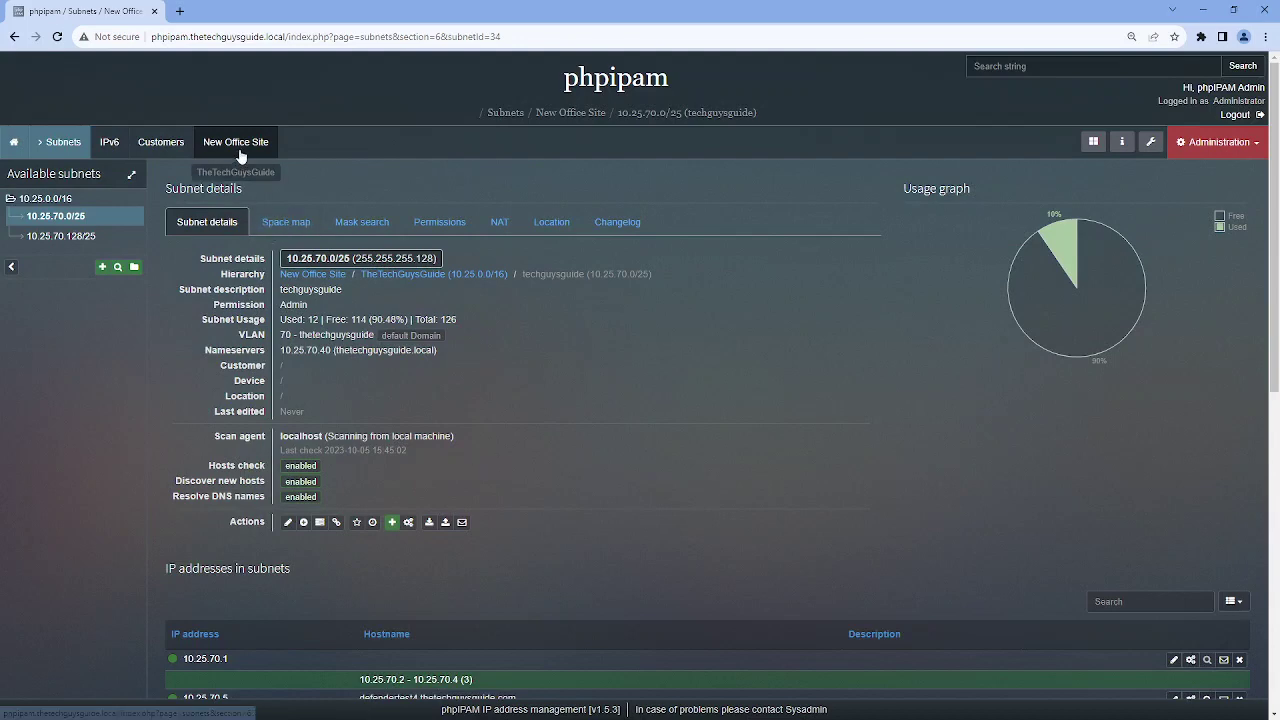
# Review the 10.25.70.0/25 subnet details from the New Office Site subnet list
pyautogui.click(240, 148)
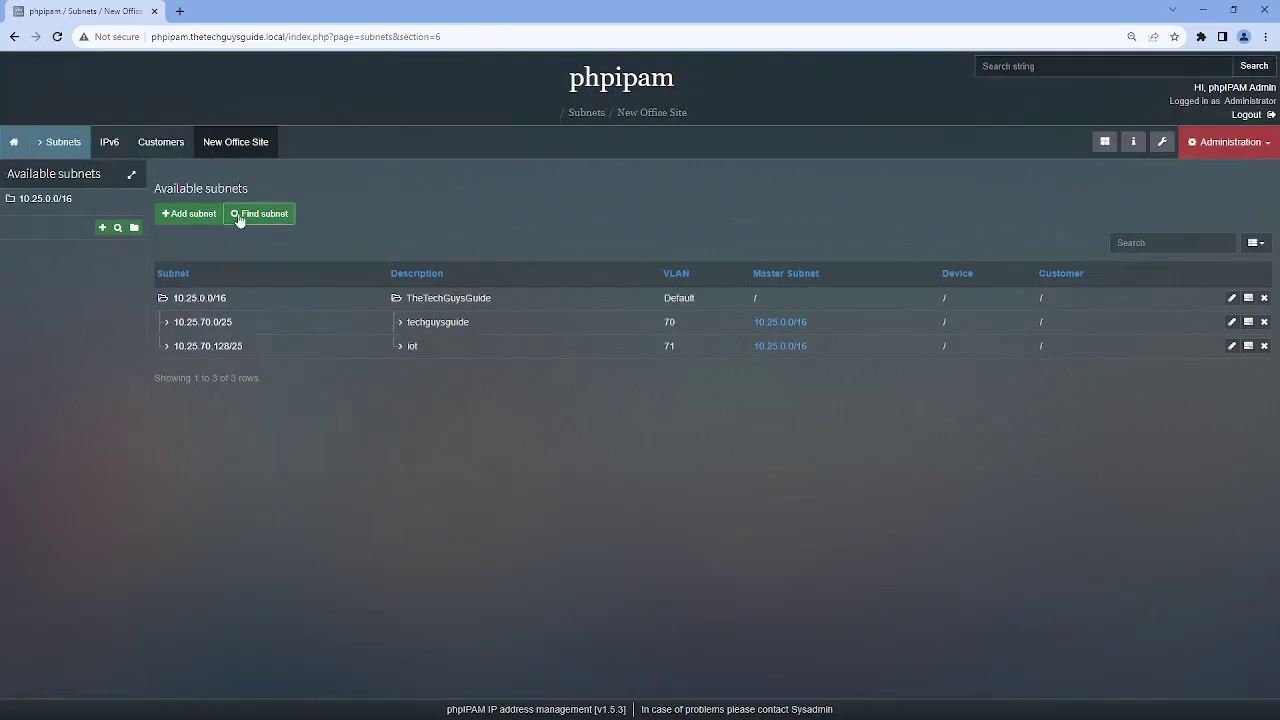
pyautogui.click(205, 322)
pyautogui.scroll(-1, 450, 400)
pyautogui.scroll(-4, 532, 391)
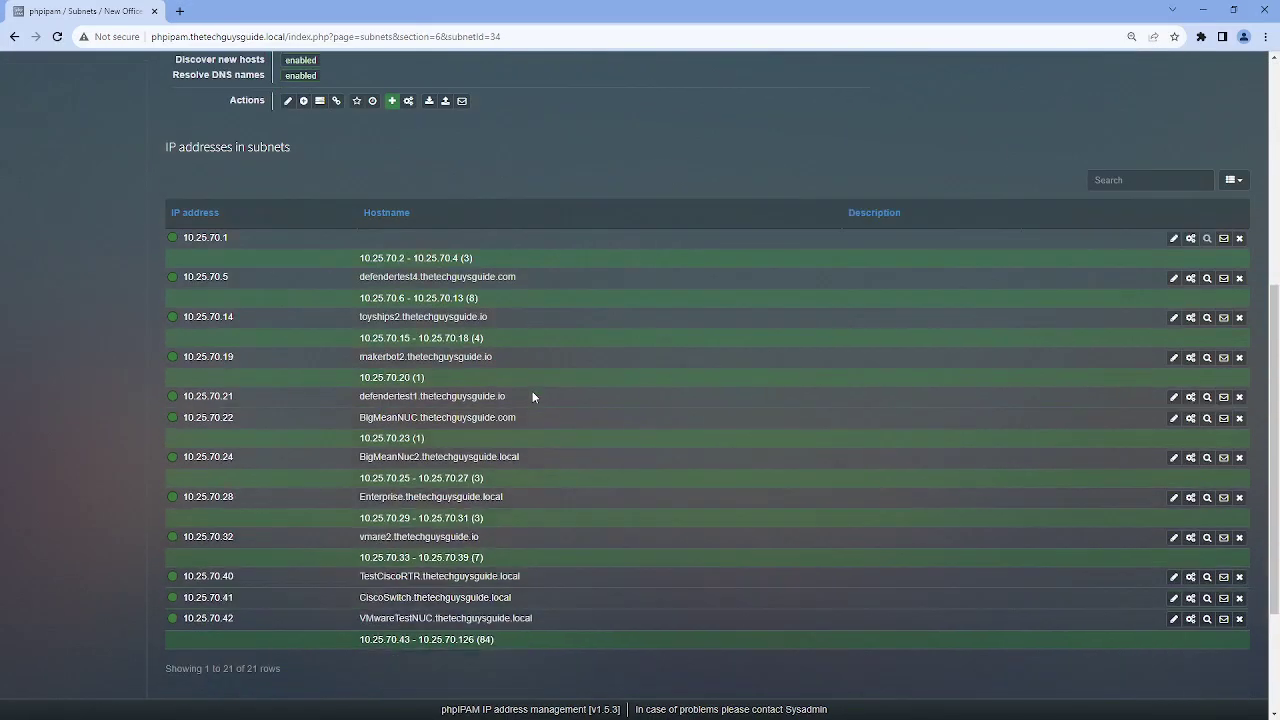
pyautogui.scroll(6, 522, 391)
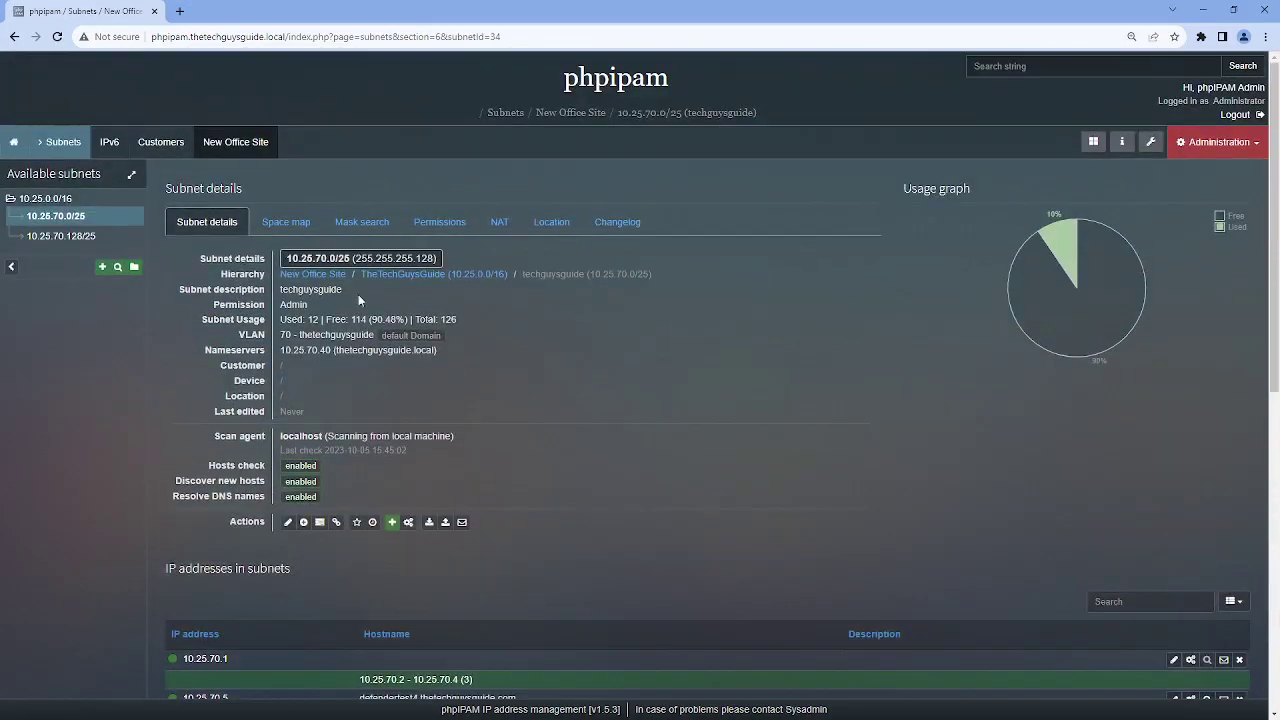
# Open 10.25.0.0/16 to view its nested subnets and their usage
pyautogui.click(213, 147)
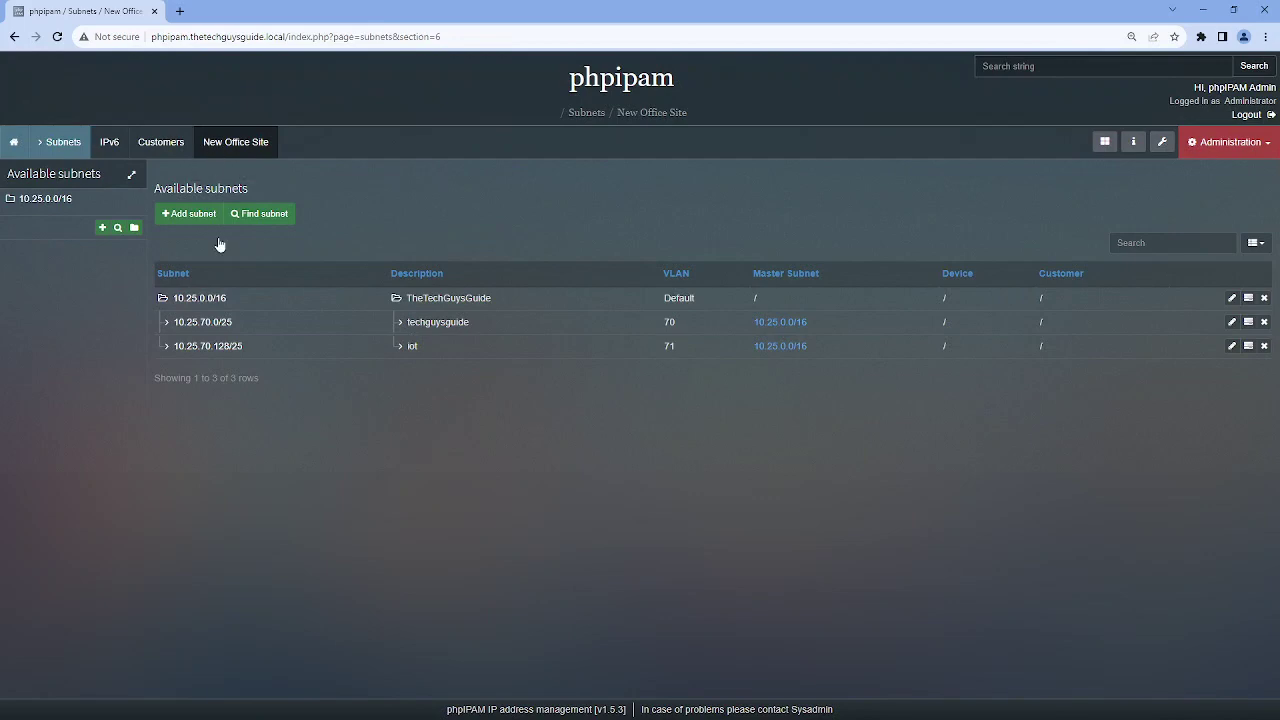
pyautogui.click(205, 298)
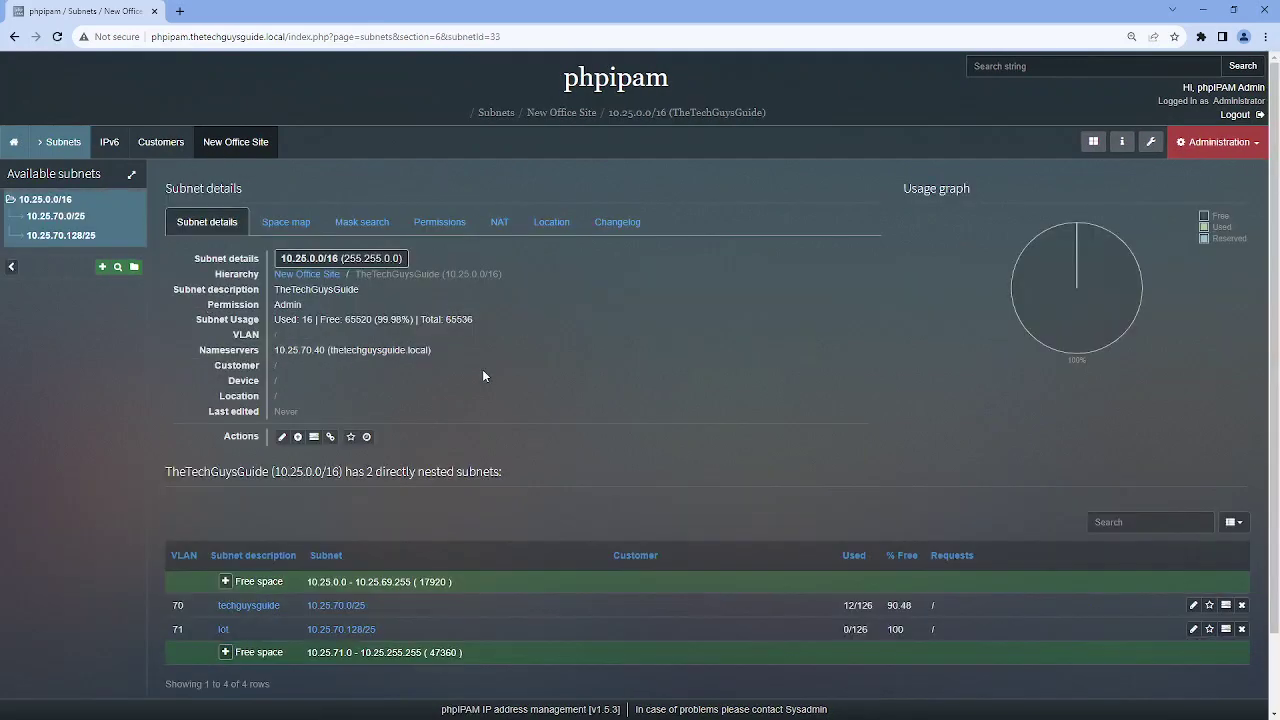
pyautogui.scroll(-1, 617, 323)
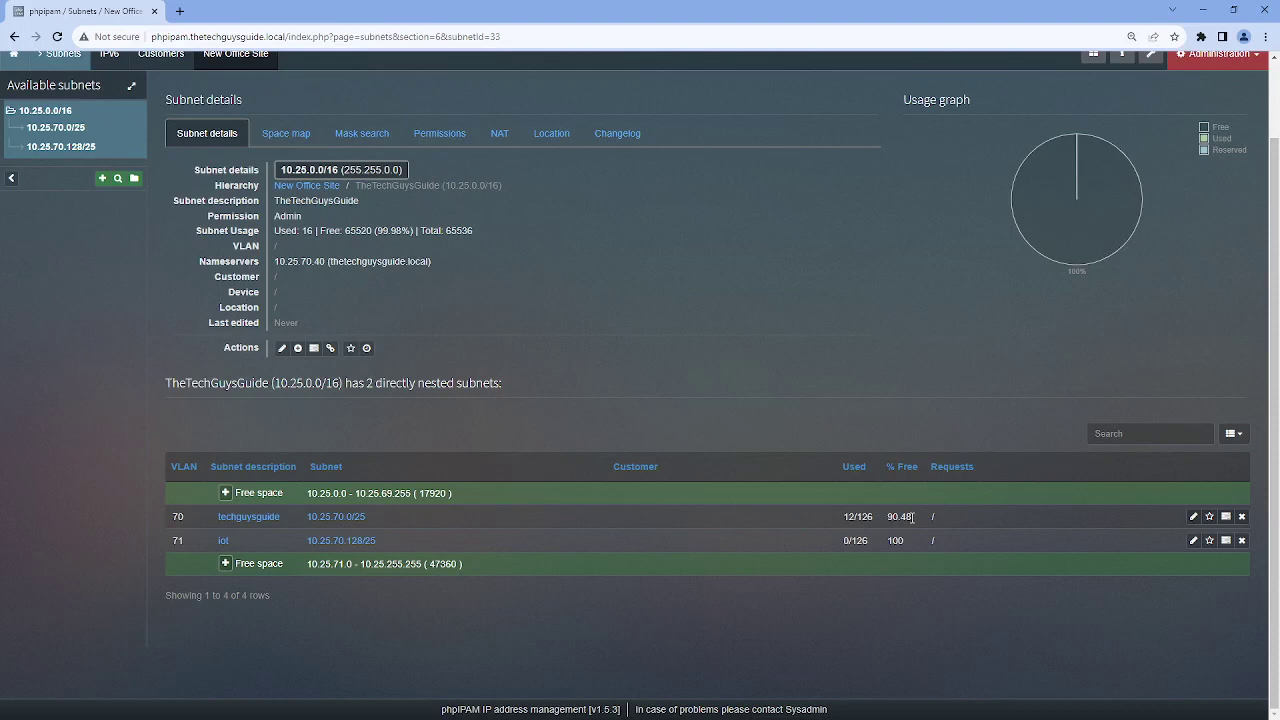
# From a free-space row, add 10.25.160.0/22 with description 'techguysguide'
pyautogui.click(226, 564)
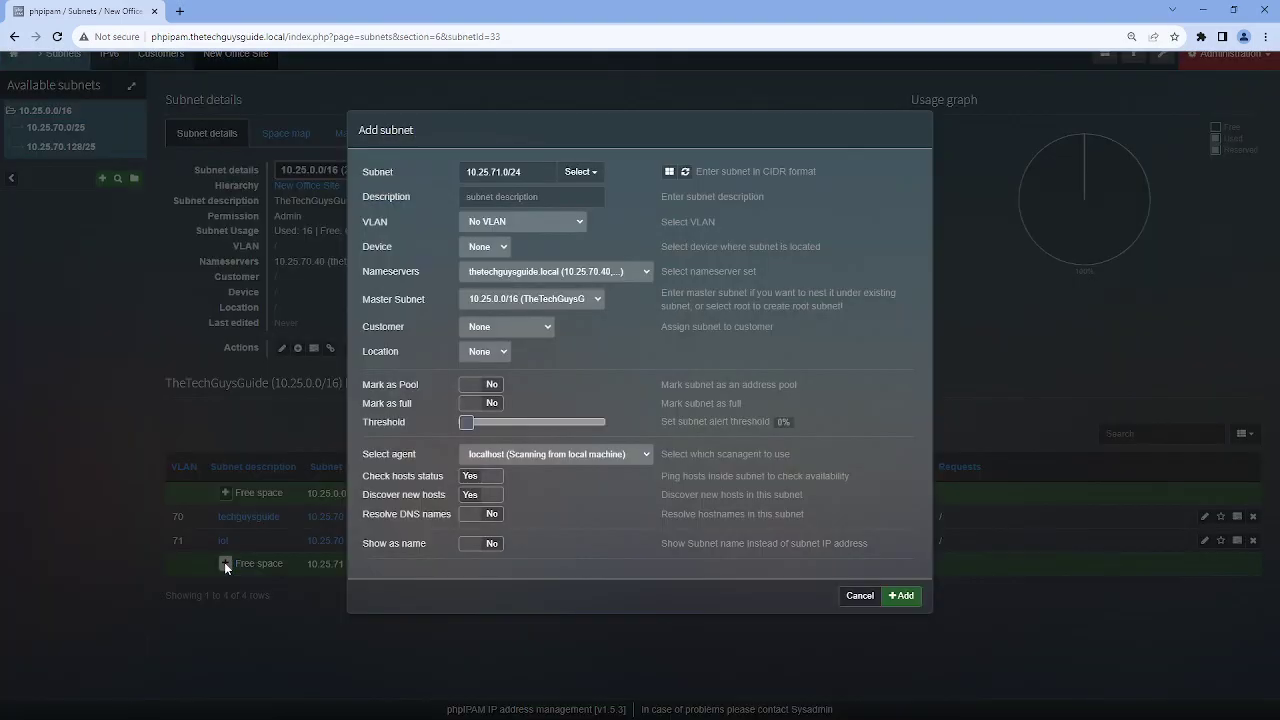
pyautogui.click(593, 173)
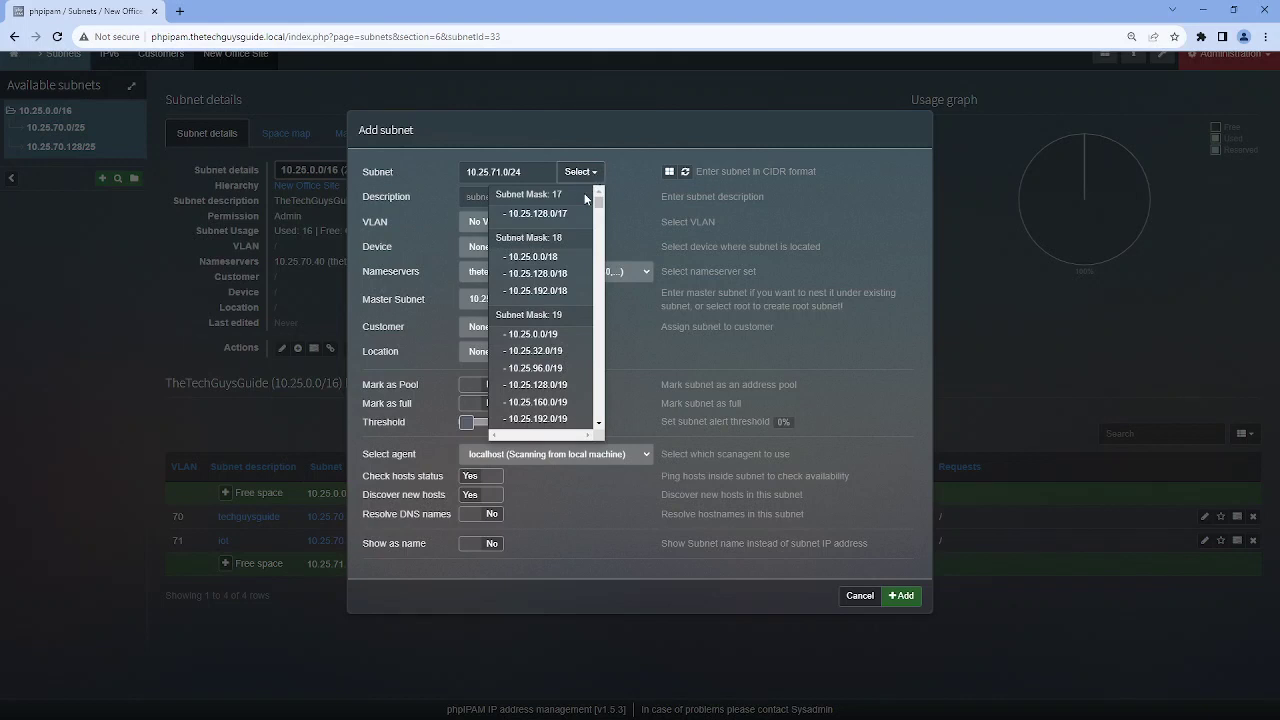
pyautogui.scroll(-10, 585, 265)
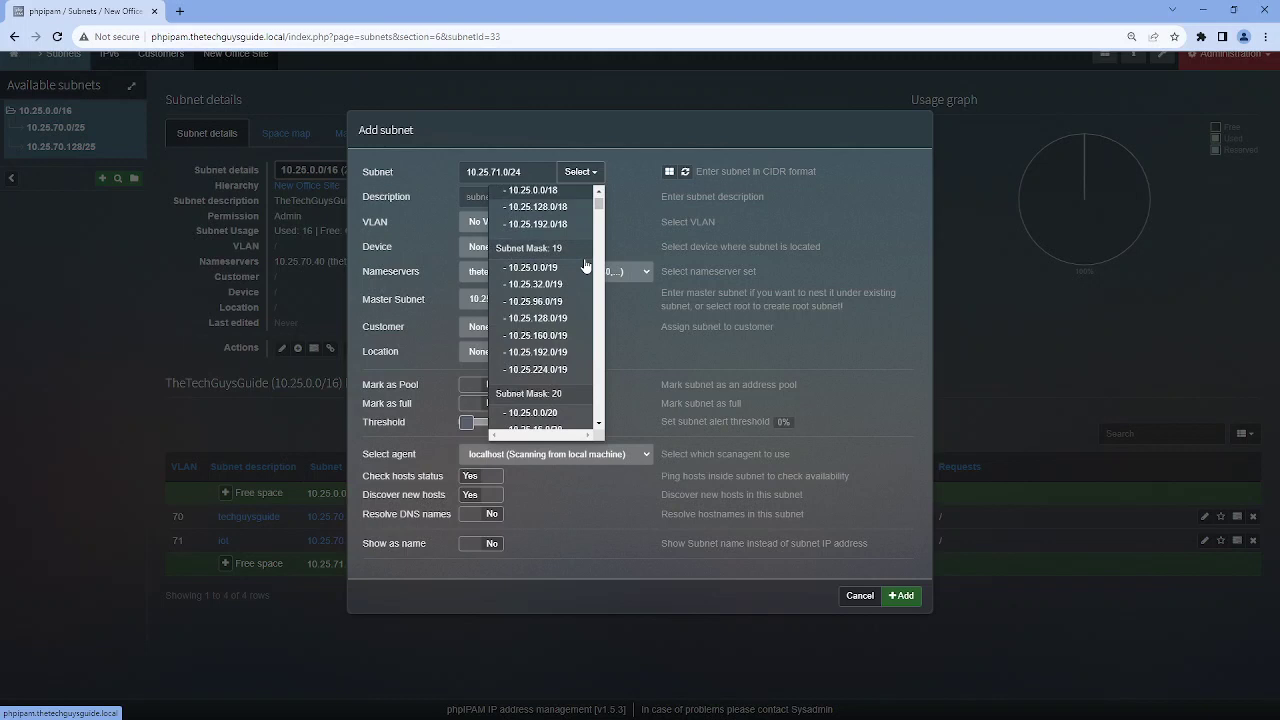
pyautogui.scroll(-5, 581, 270)
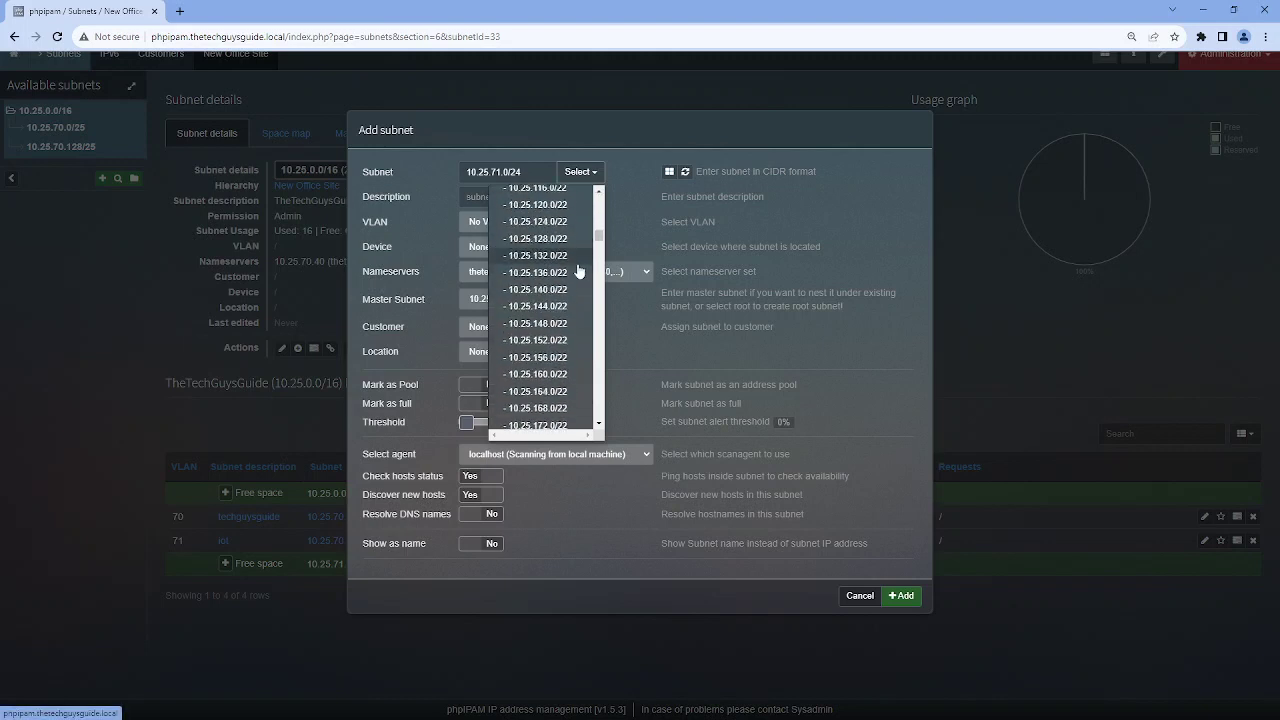
pyautogui.click(567, 378)
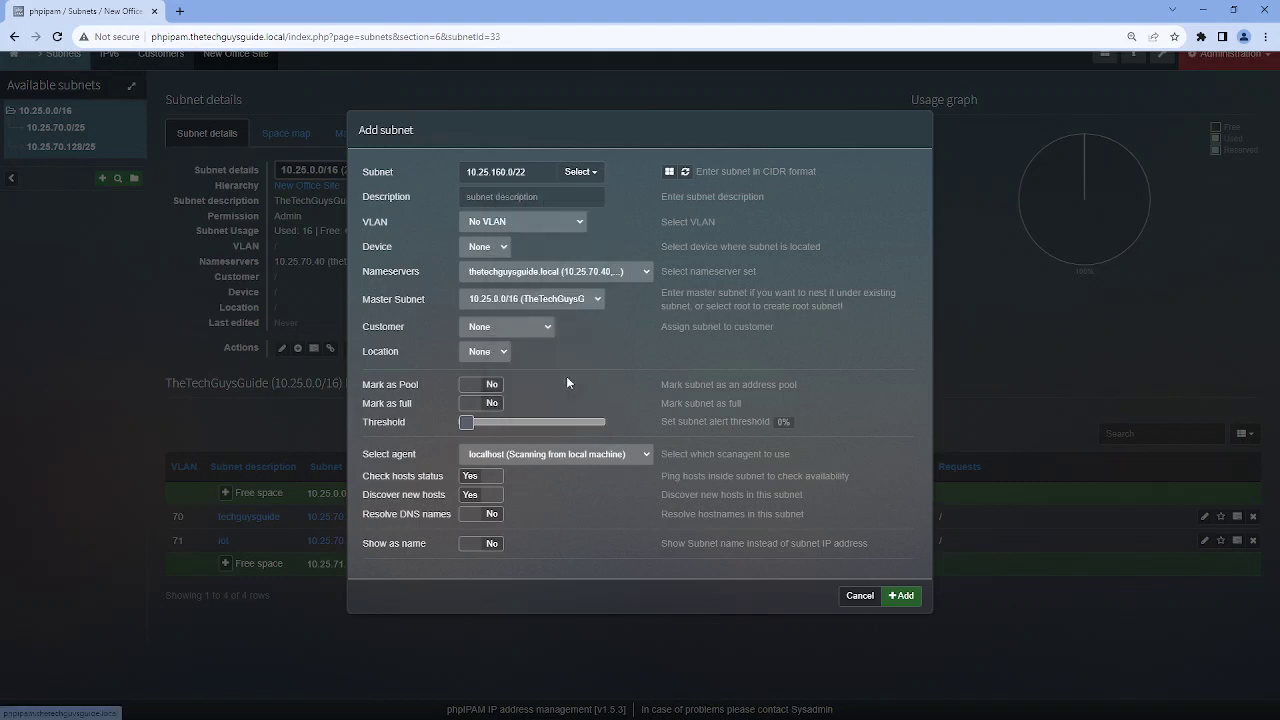
pyautogui.click(544, 197)
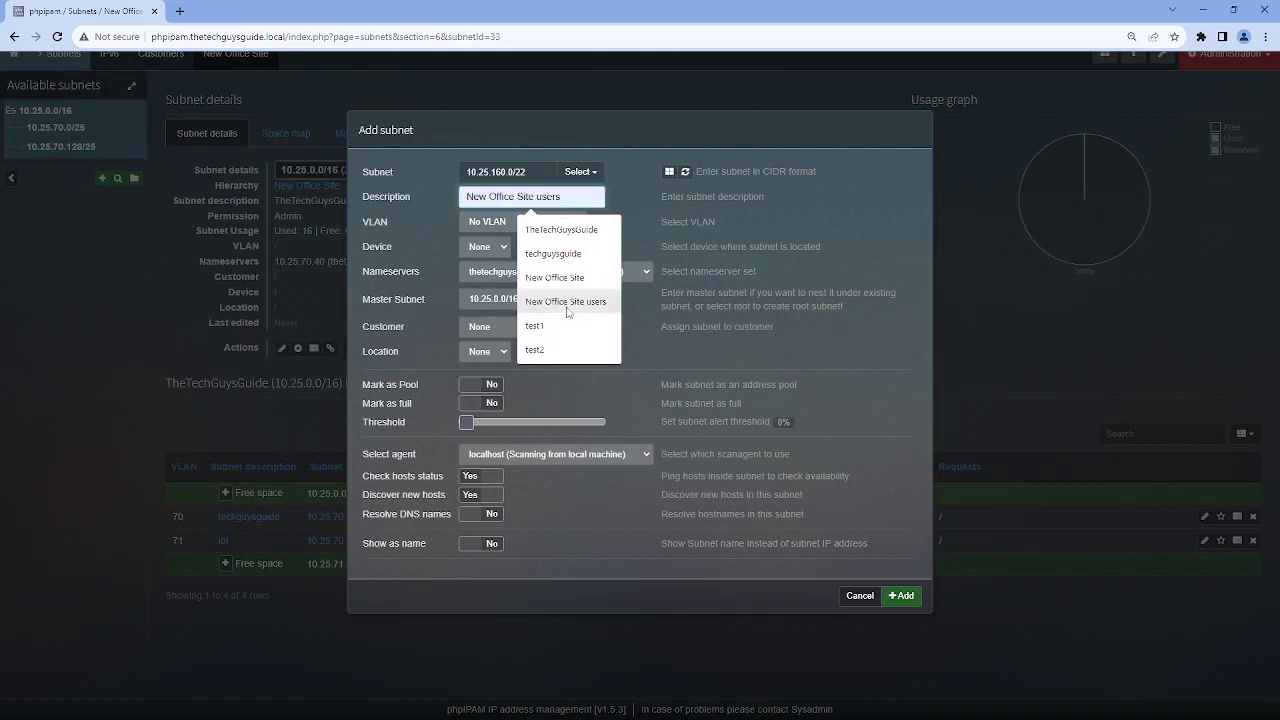
pyautogui.click(564, 254)
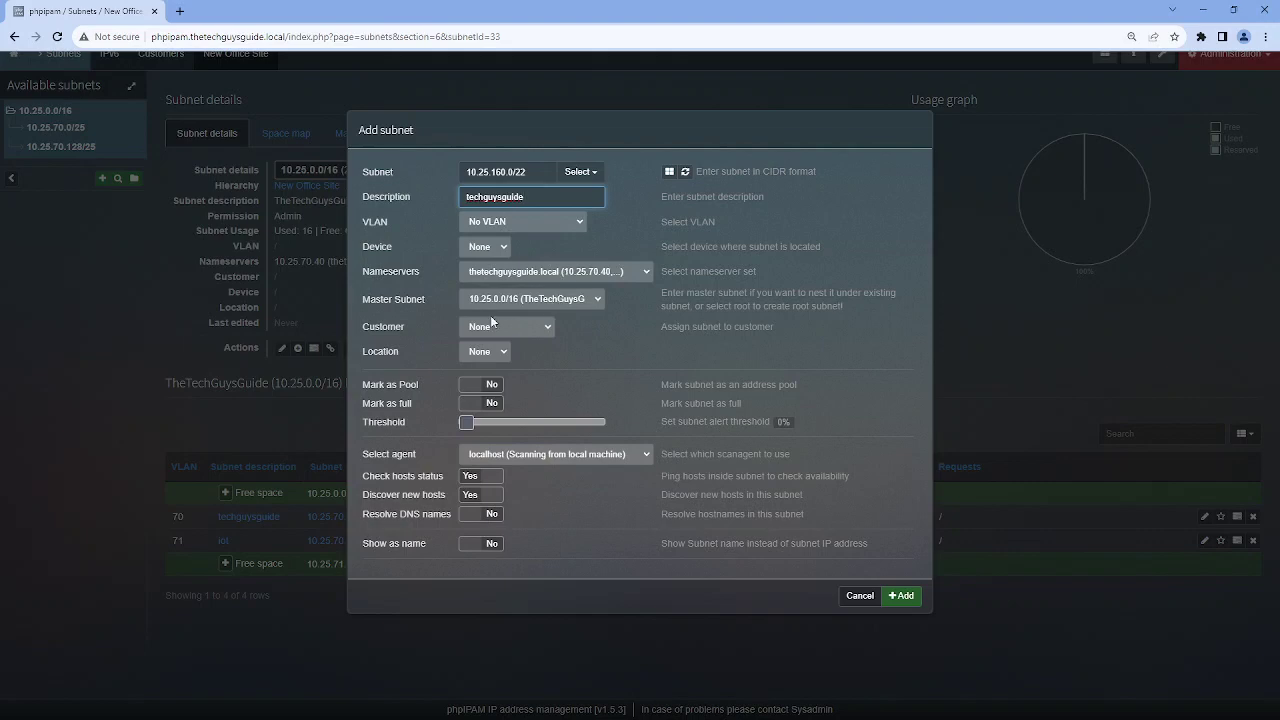
pyautogui.click(902, 596)
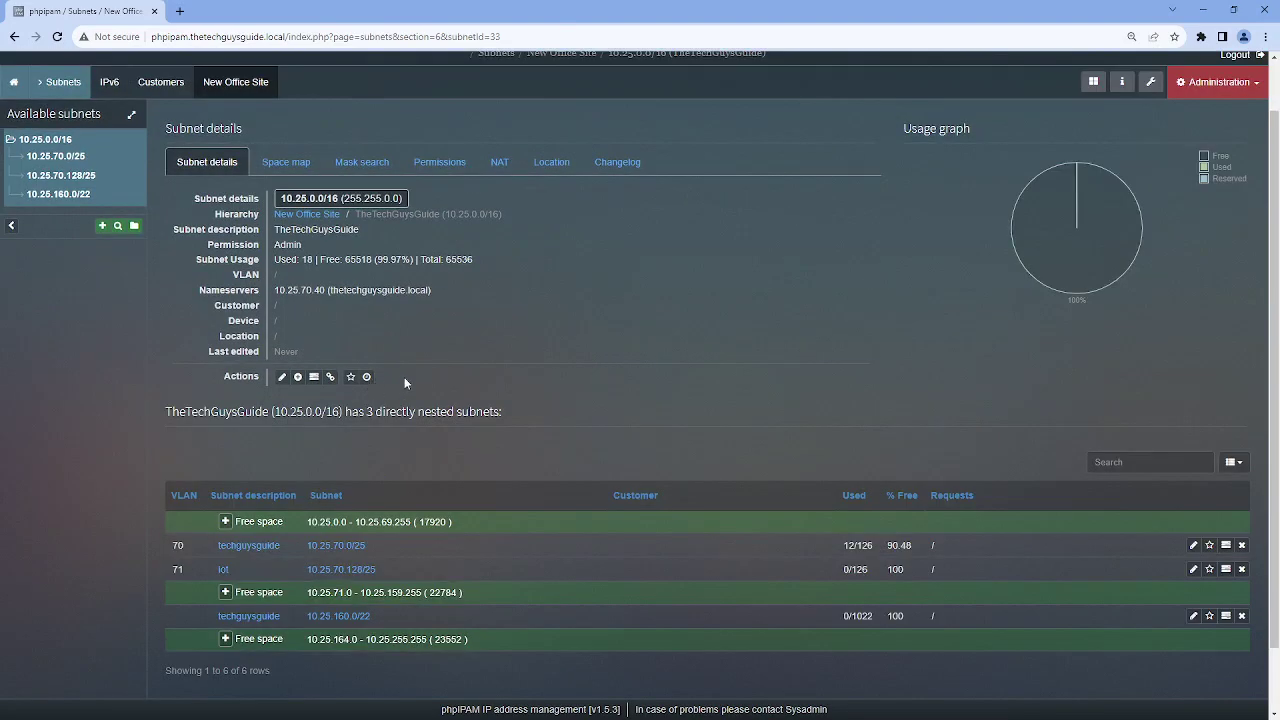
# Inside 10.25.160.0/22, add nested subnet 10.25.160.0/23 with description 'test1'
pyautogui.scroll(-1, 404, 377)
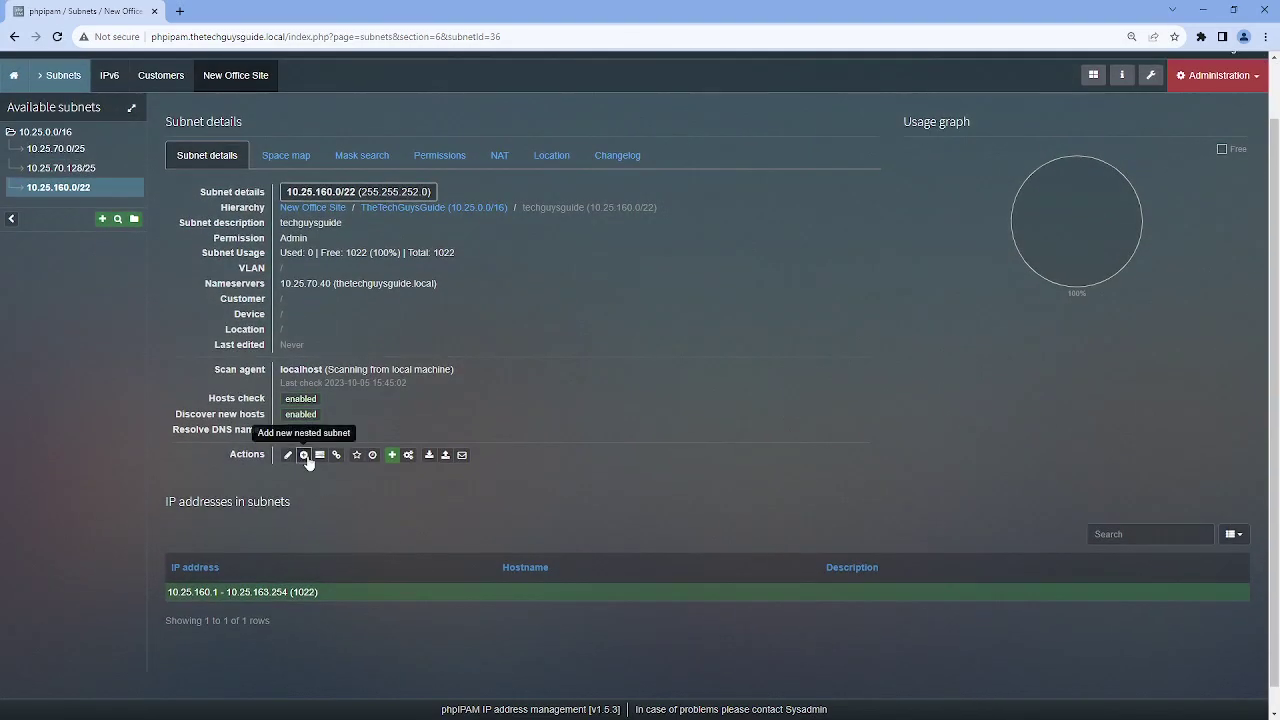
pyautogui.click(303, 456)
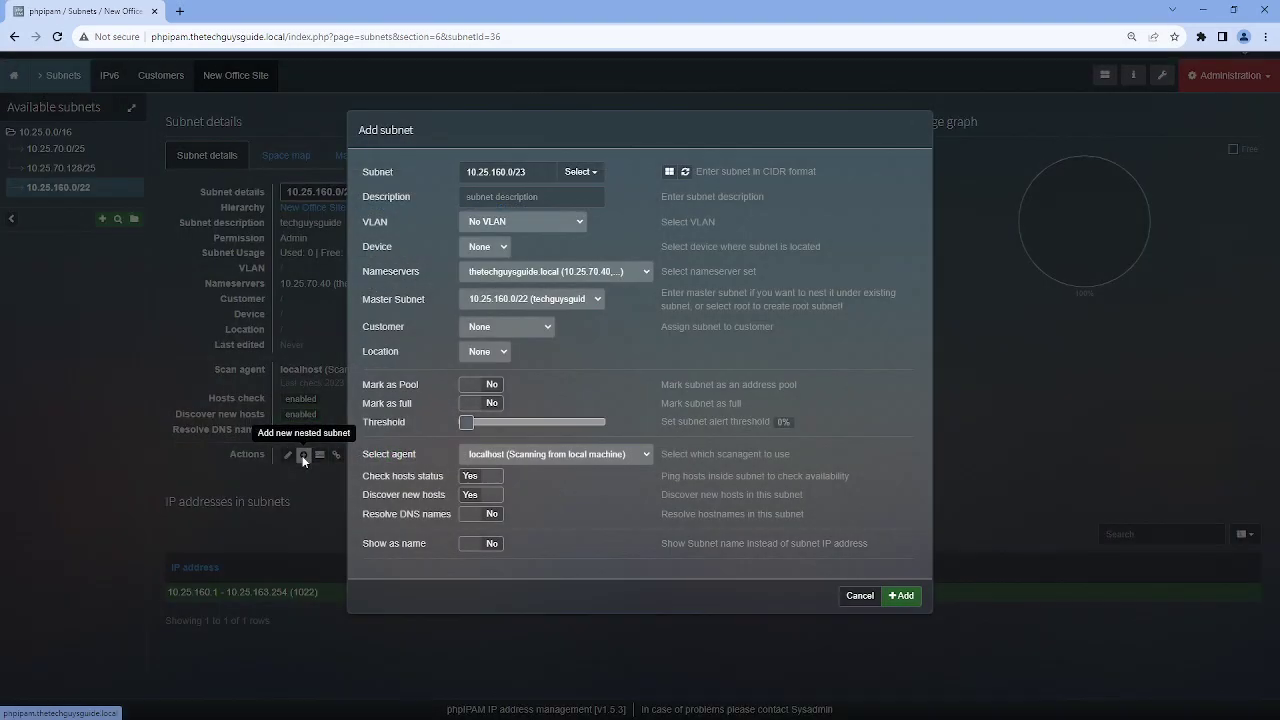
pyautogui.click(590, 173)
pyautogui.scroll(-5, 548, 213)
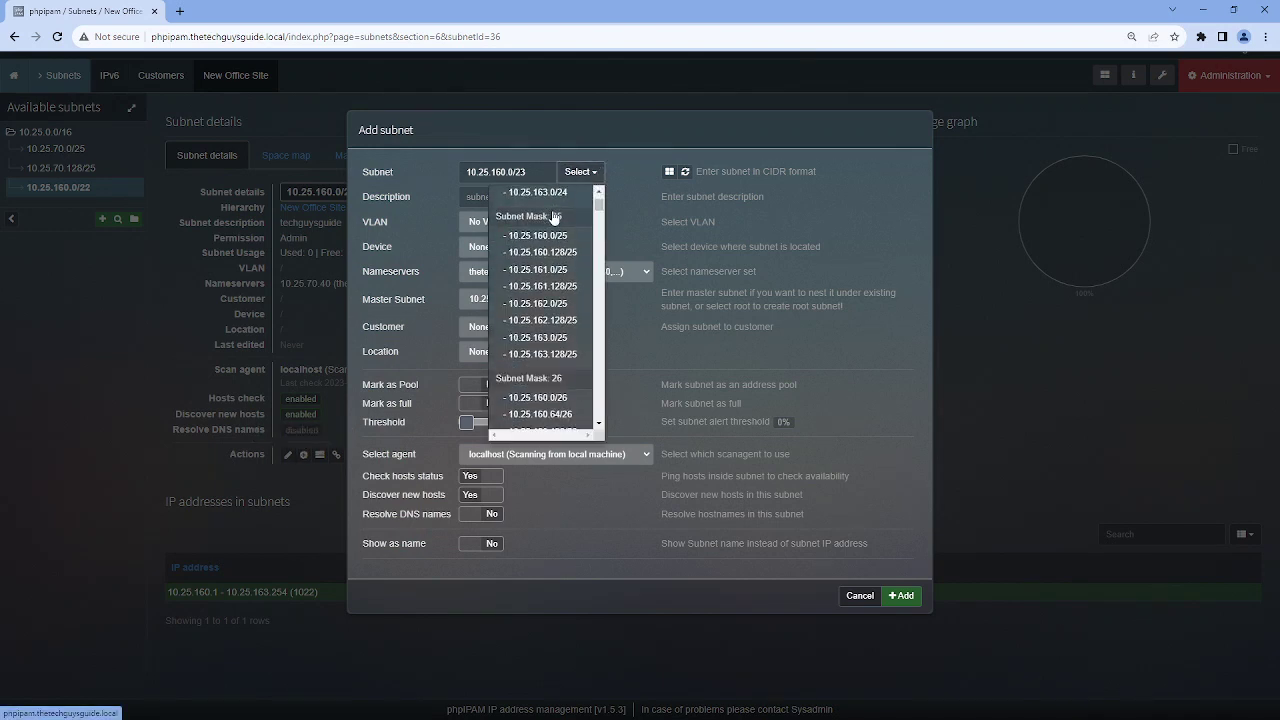
pyautogui.scroll(-5, 553, 227)
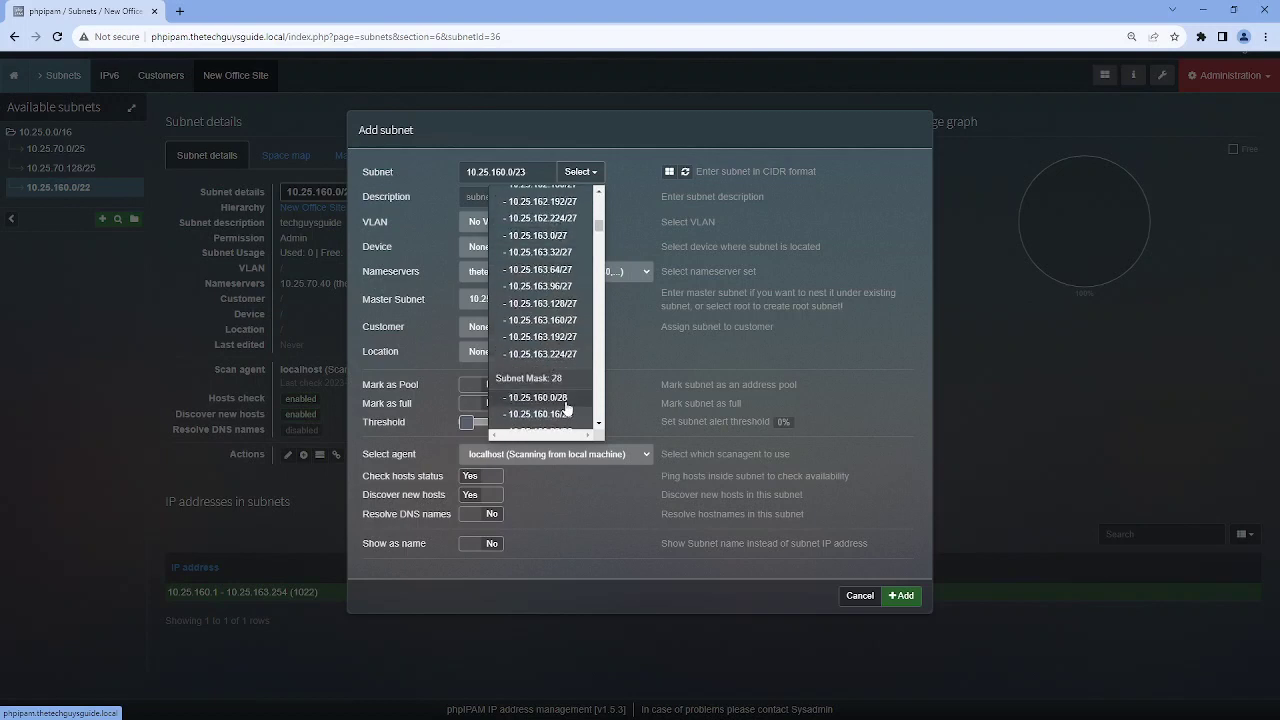
pyautogui.scroll(1, 561, 387)
pyautogui.scroll(2, 566, 395)
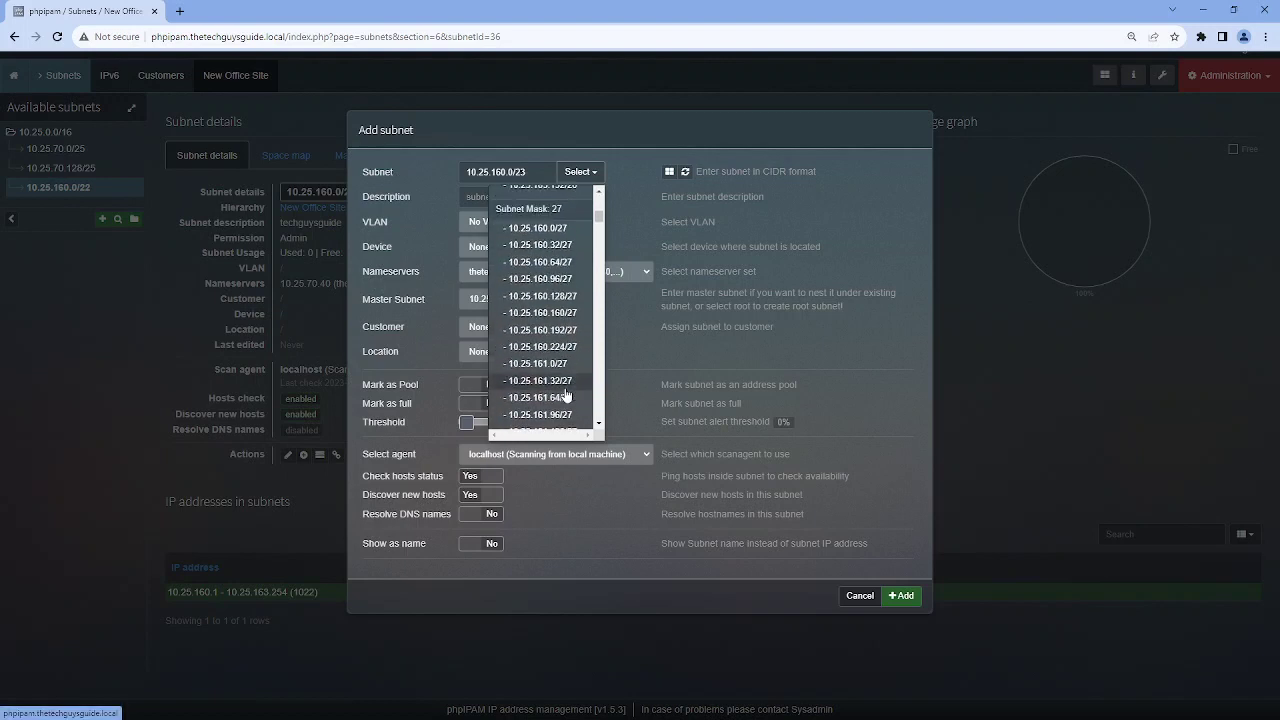
pyautogui.scroll(5, 566, 397)
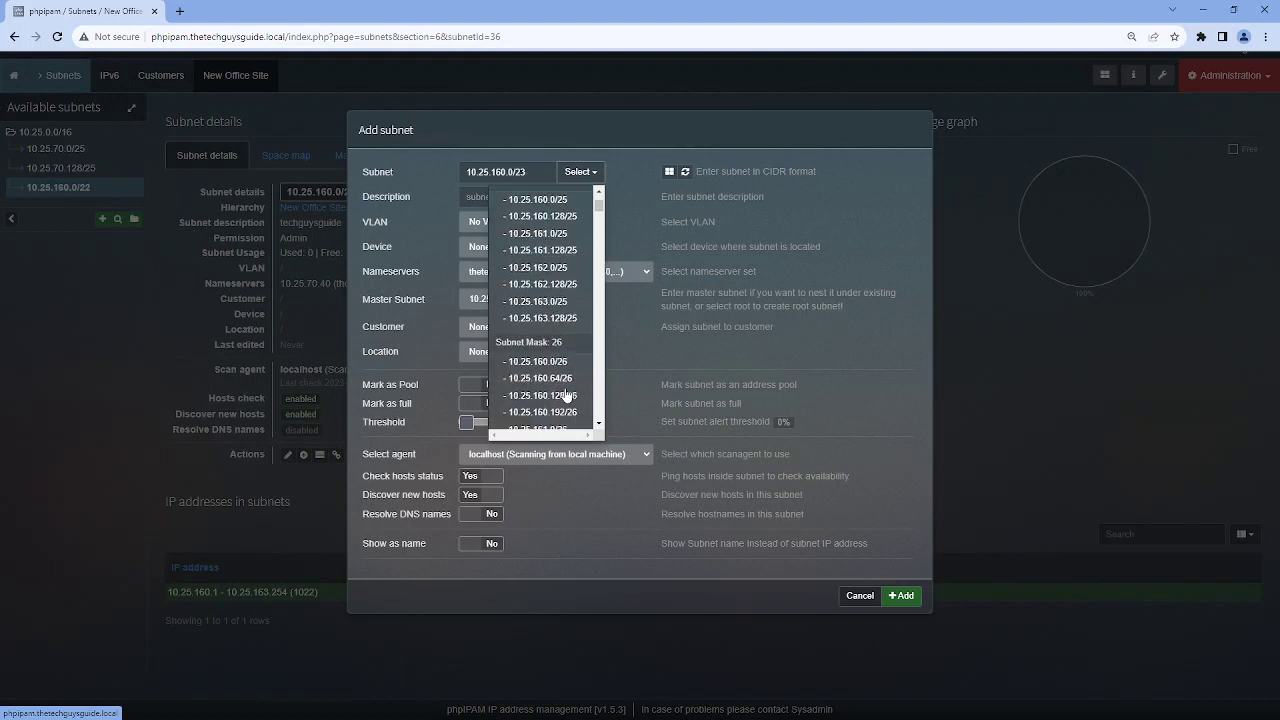
pyautogui.scroll(2, 566, 396)
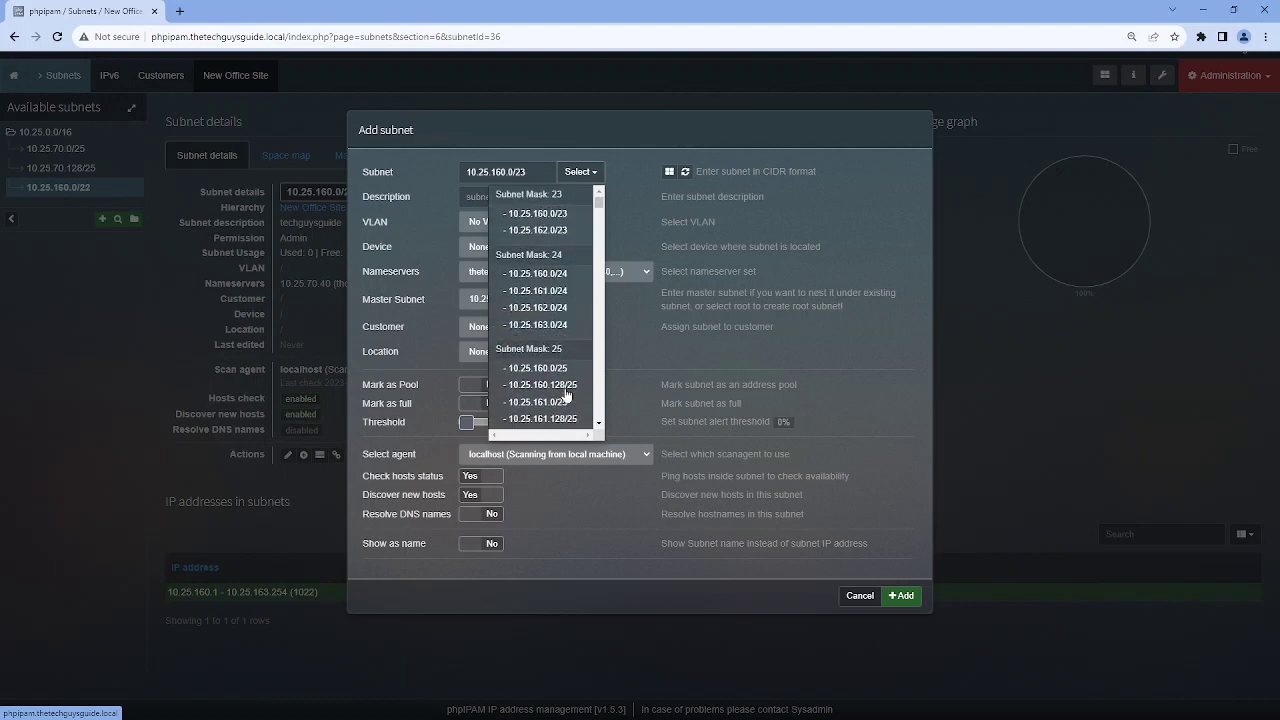
pyautogui.click(575, 219)
pyautogui.click(550, 196)
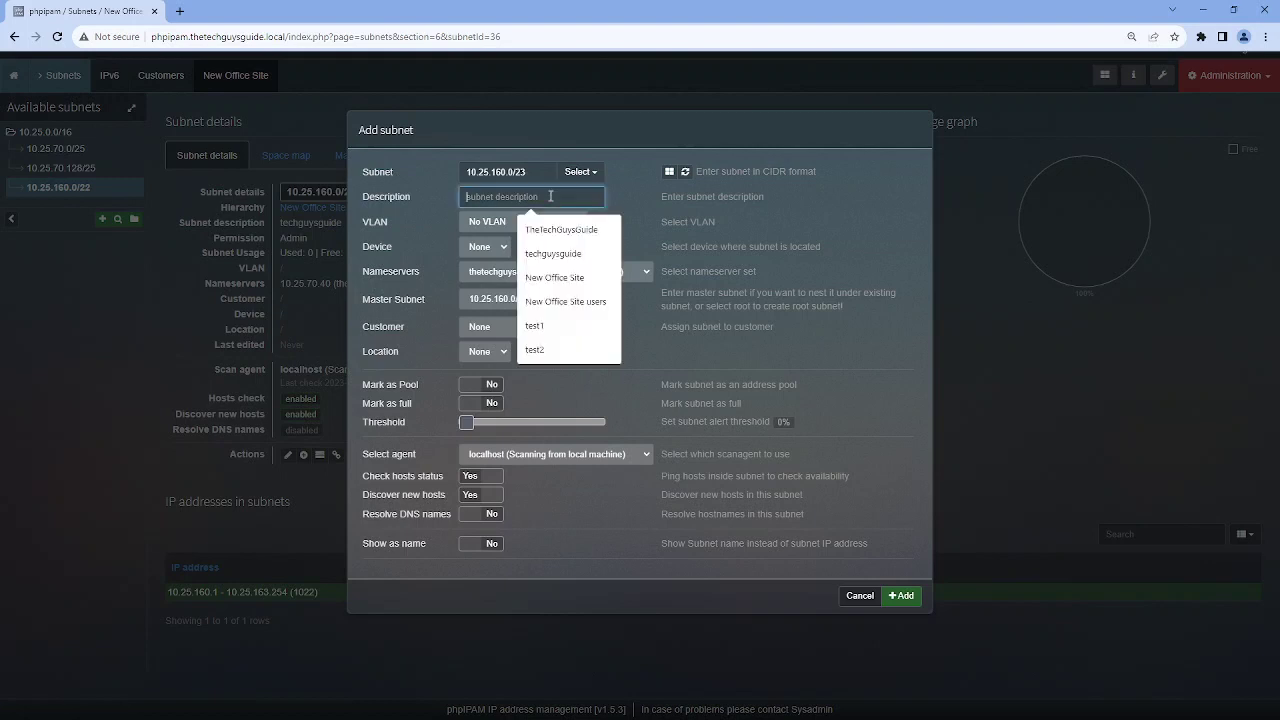
pyautogui.click(540, 325)
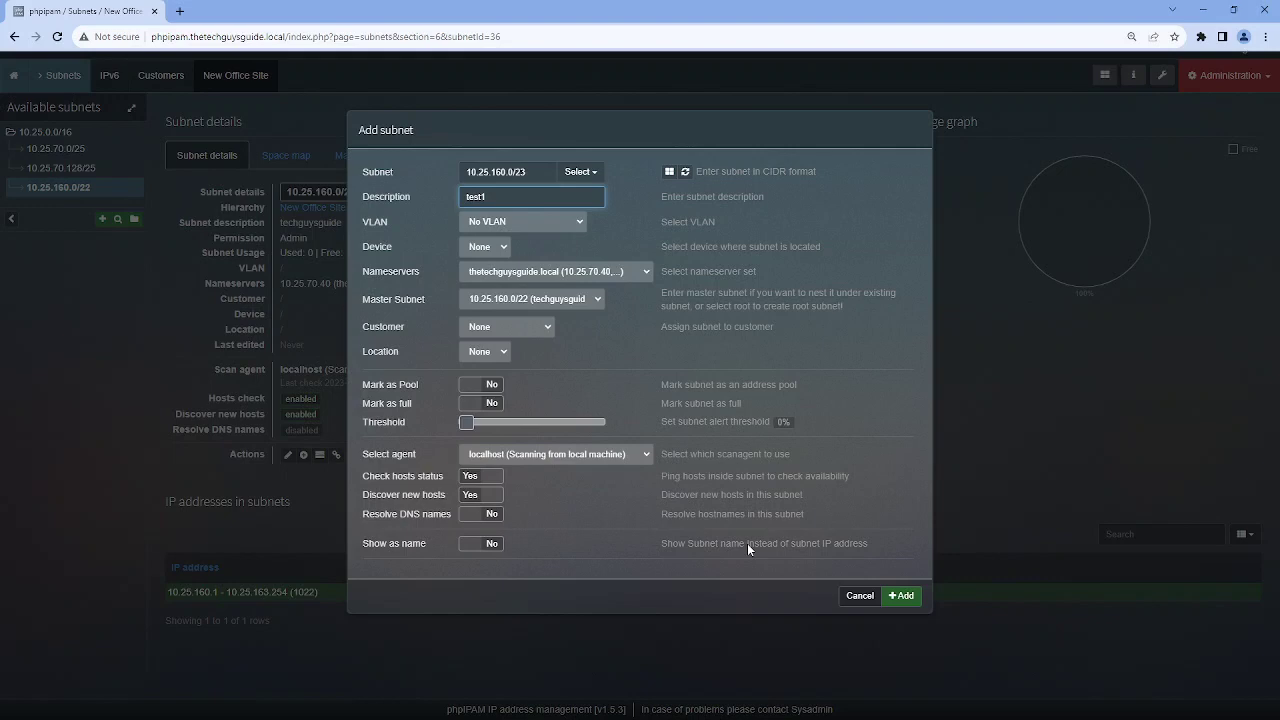
pyautogui.click(900, 596)
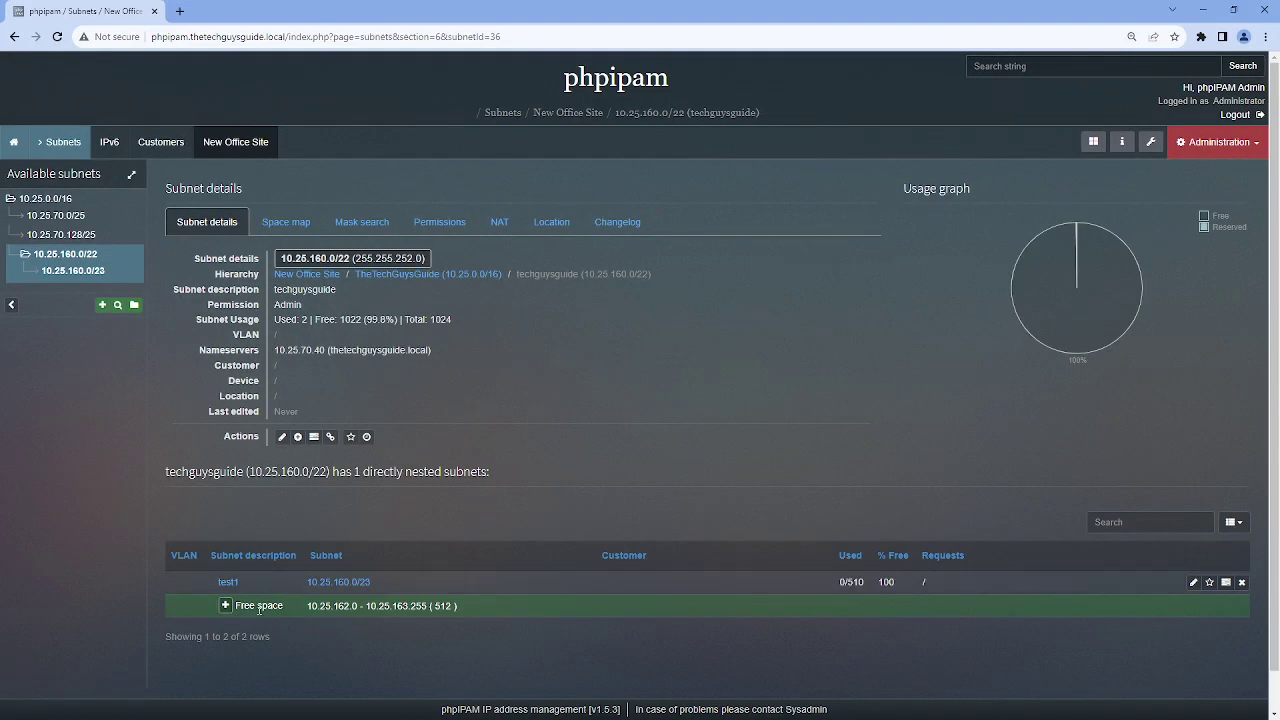
# Add 10.25.162.0/23 in the remaining free space with description 'test2'
pyautogui.click(224, 606)
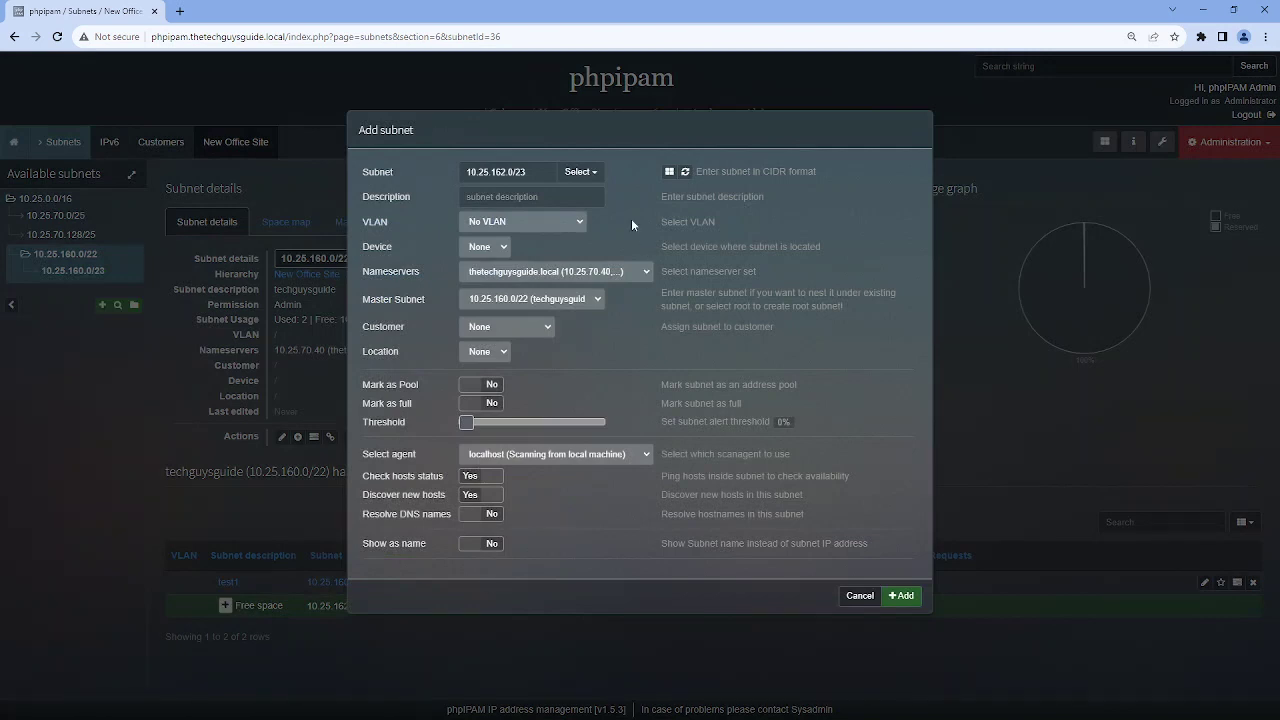
pyautogui.click(531, 196)
pyautogui.click(551, 346)
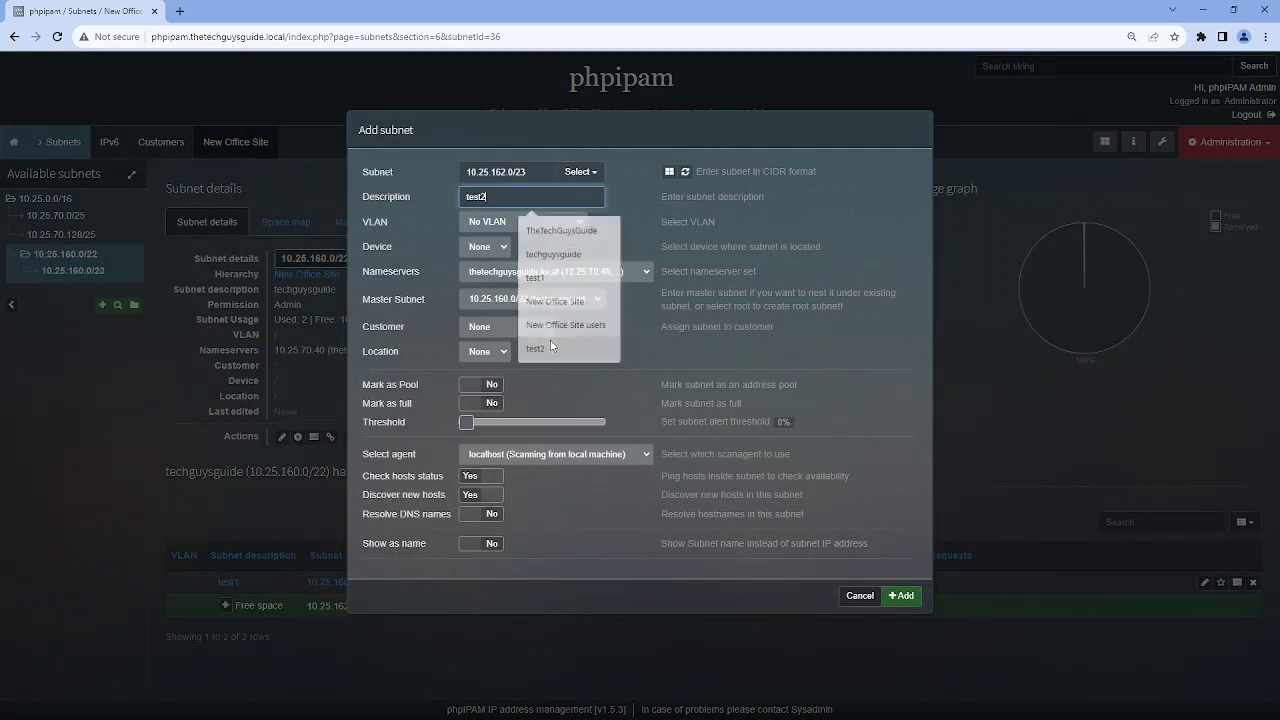
pyautogui.click(899, 595)
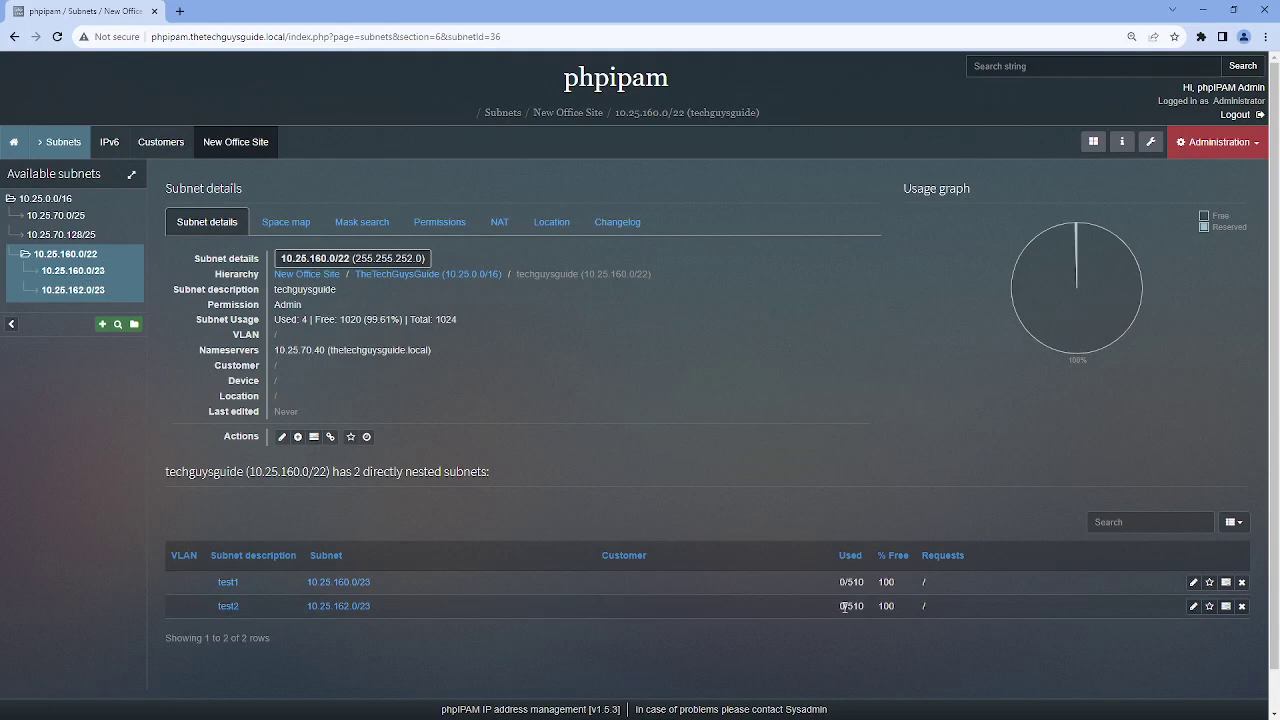
# Open the 10.25.160.0/23 (test1) subnet from the New Office Site subnet list
pyautogui.click(238, 142)
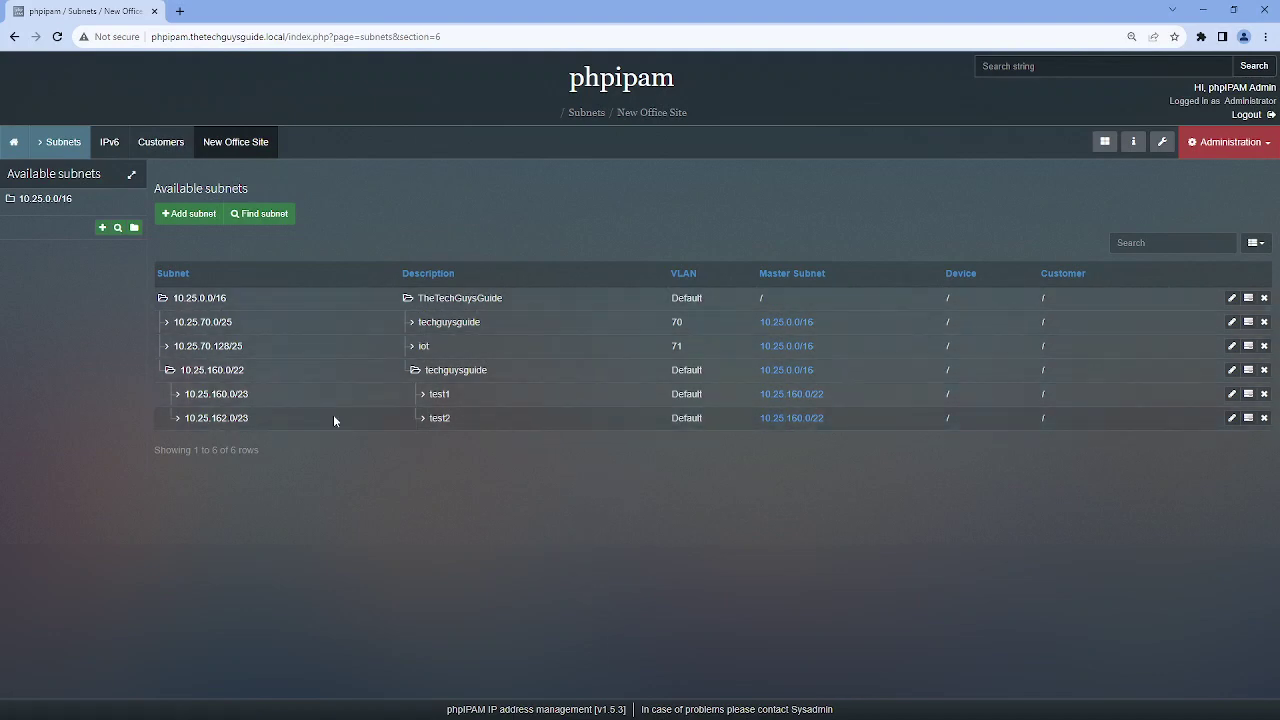
pyautogui.click(210, 398)
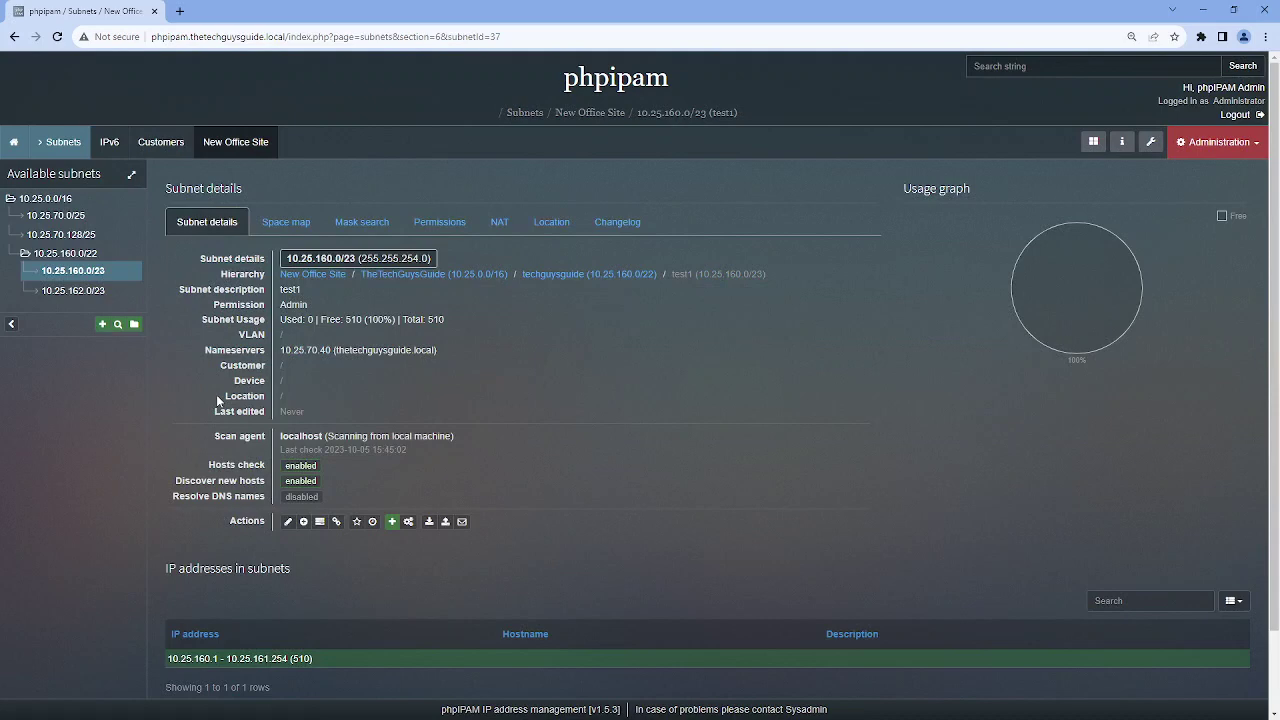
pyautogui.scroll(-1, 539, 412)
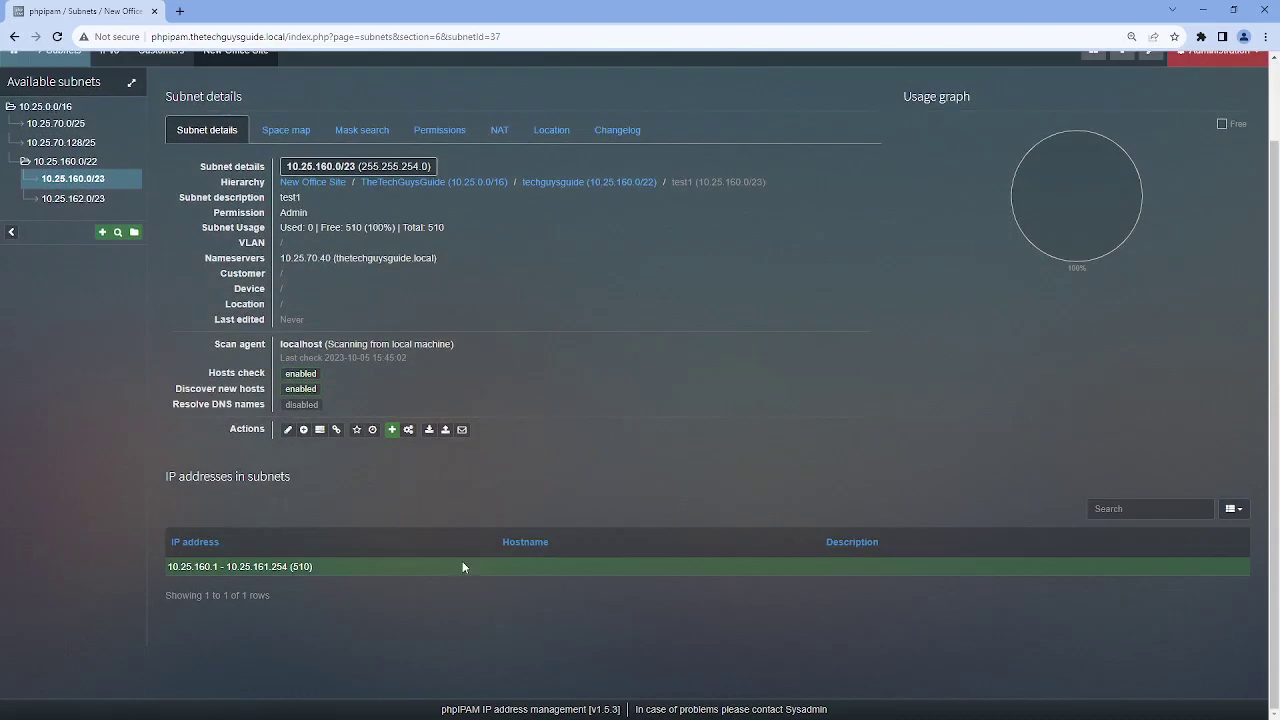
pyautogui.scroll(1, 462, 567)
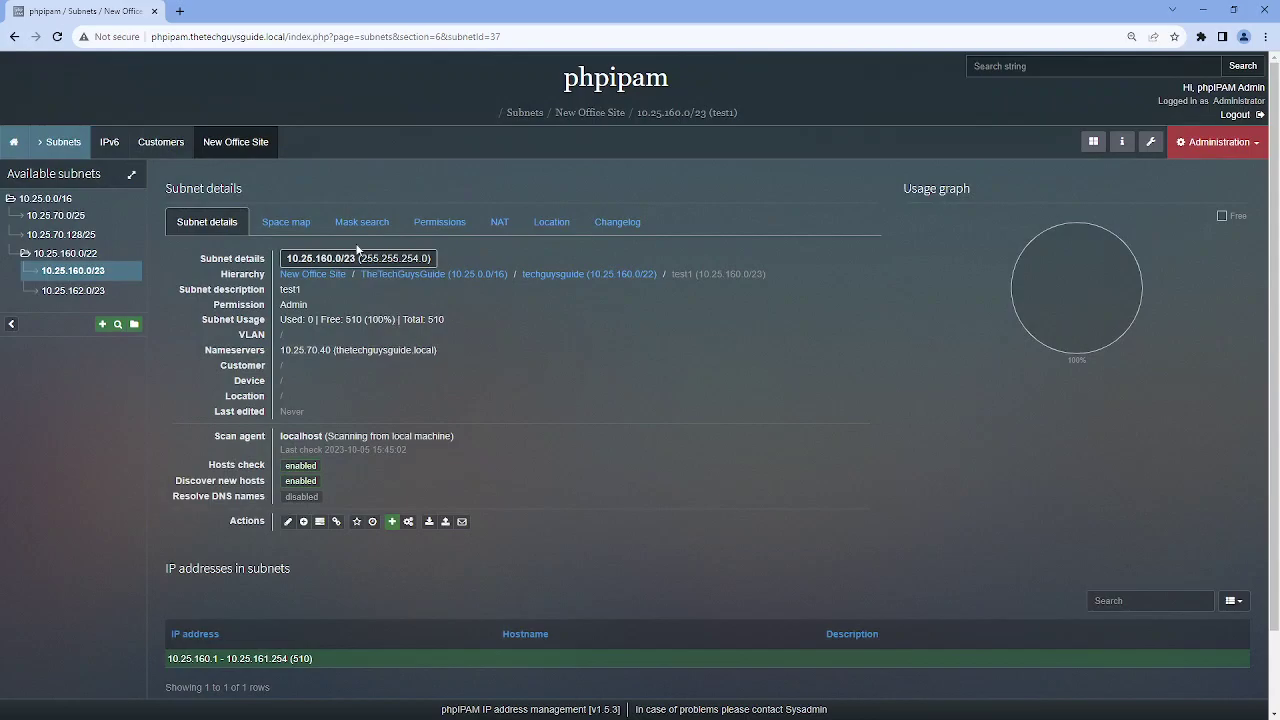
# Show the space map of 10.25.160.0/23 and review its free /24 through /30 subnet grids
pyautogui.click(286, 222)
pyautogui.scroll(-6, 460, 330)
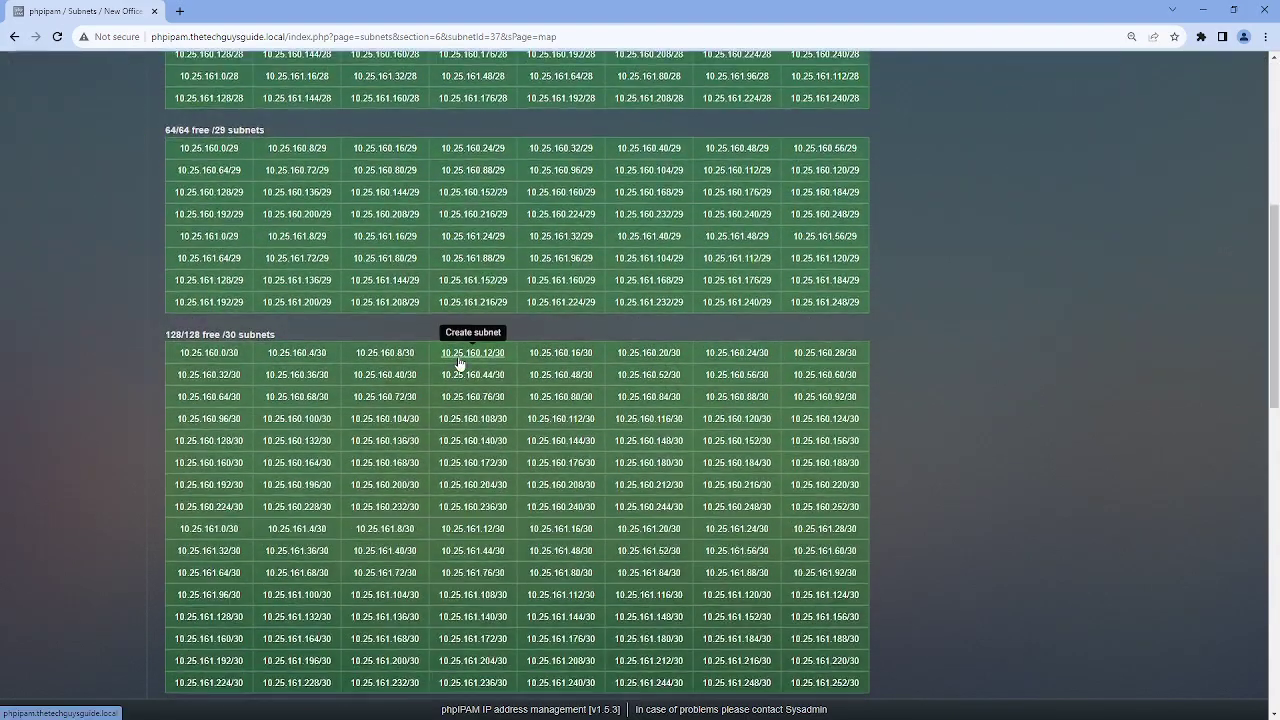
pyautogui.scroll(-6, 458, 364)
pyautogui.scroll(8, 449, 420)
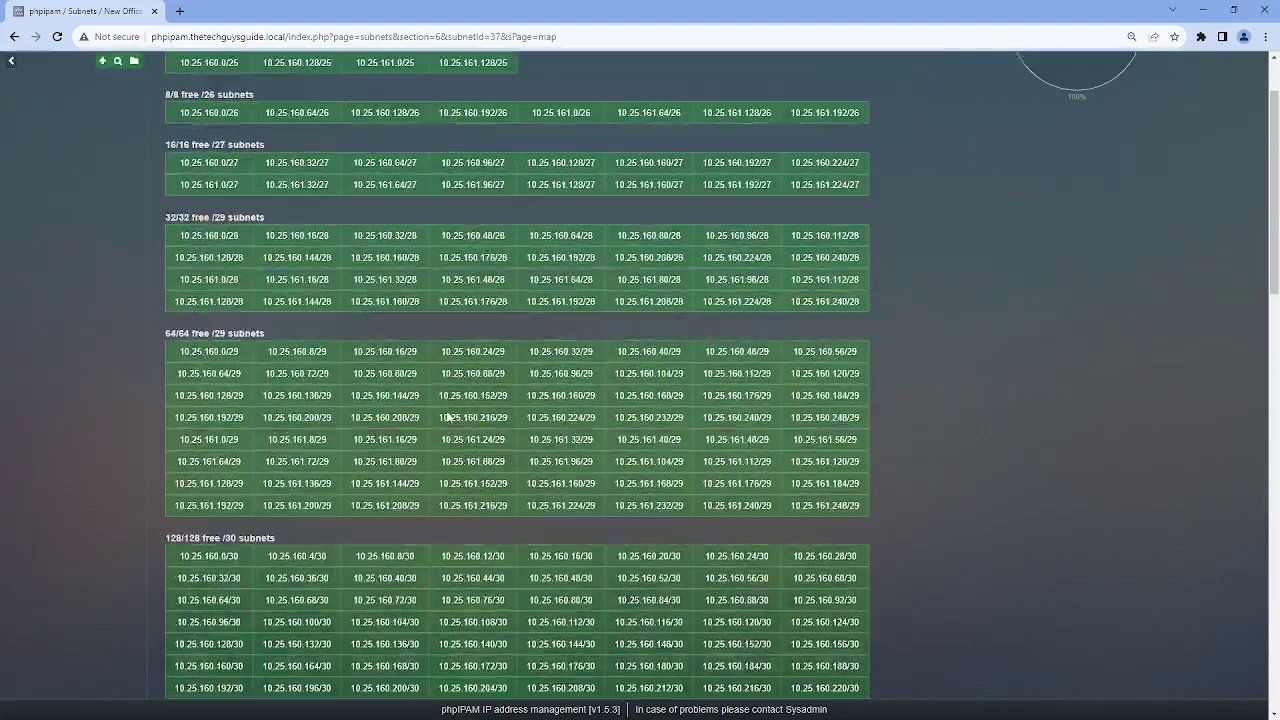
pyautogui.scroll(3, 448, 416)
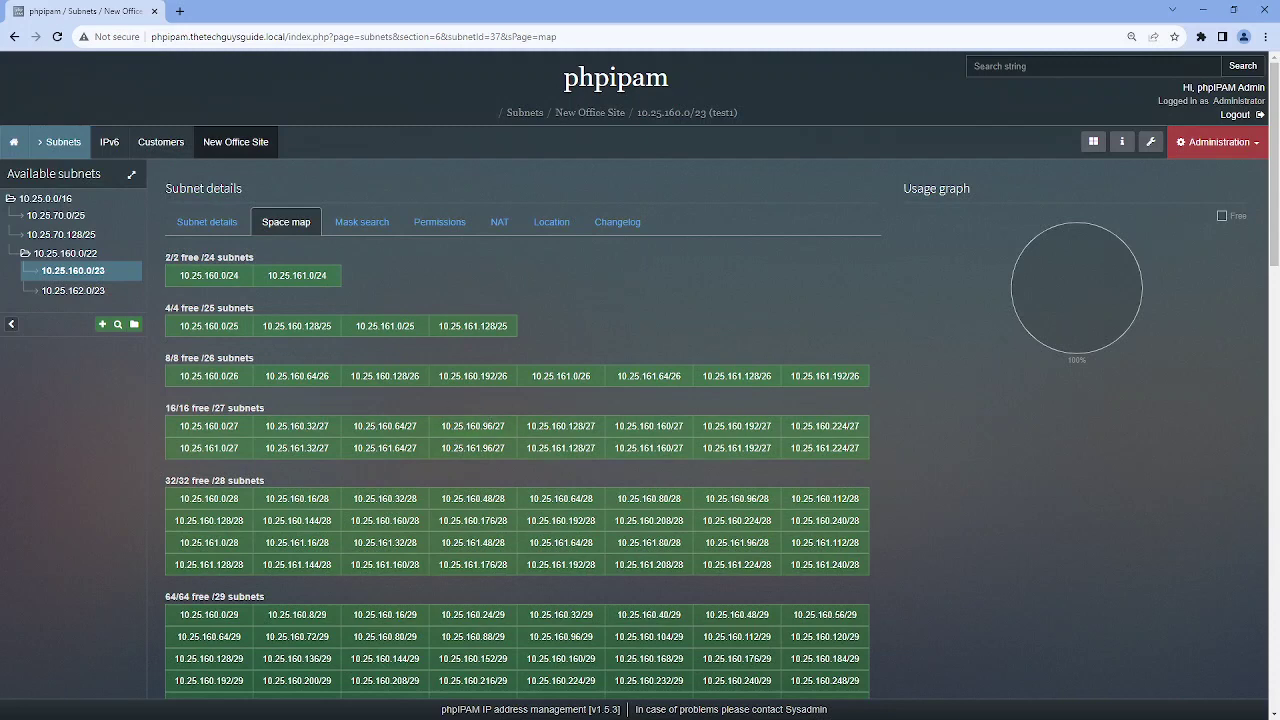